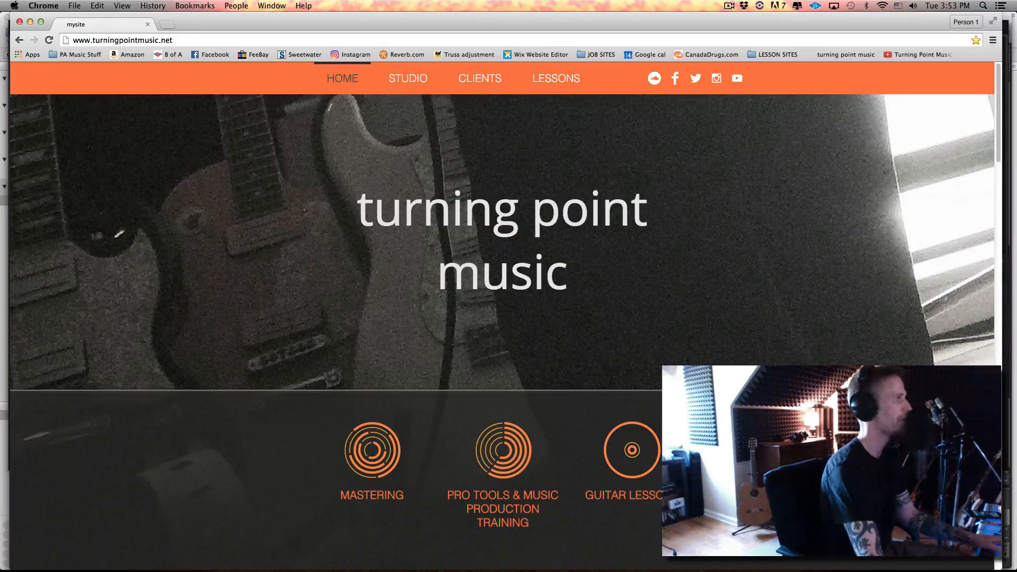
# Switch to Pro Tools and play back the passage starting at bar 9 with the taylor tracks soloed
pyautogui.press('super+Tab')
pyautogui.press('super+Tab')
pyautogui.press('super+Tab')
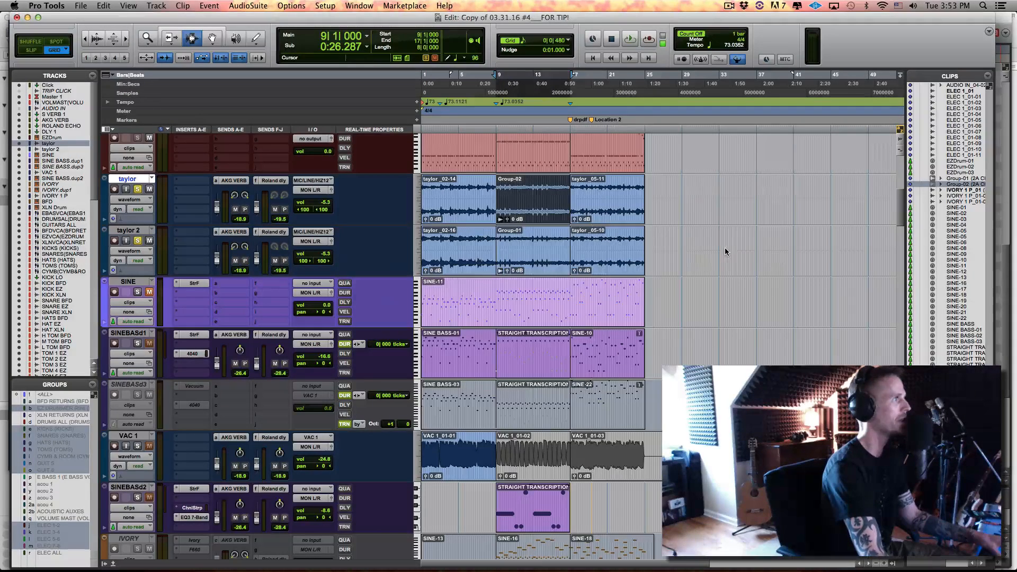
pyautogui.click(541, 203)
pyautogui.doubleClick(541, 203)
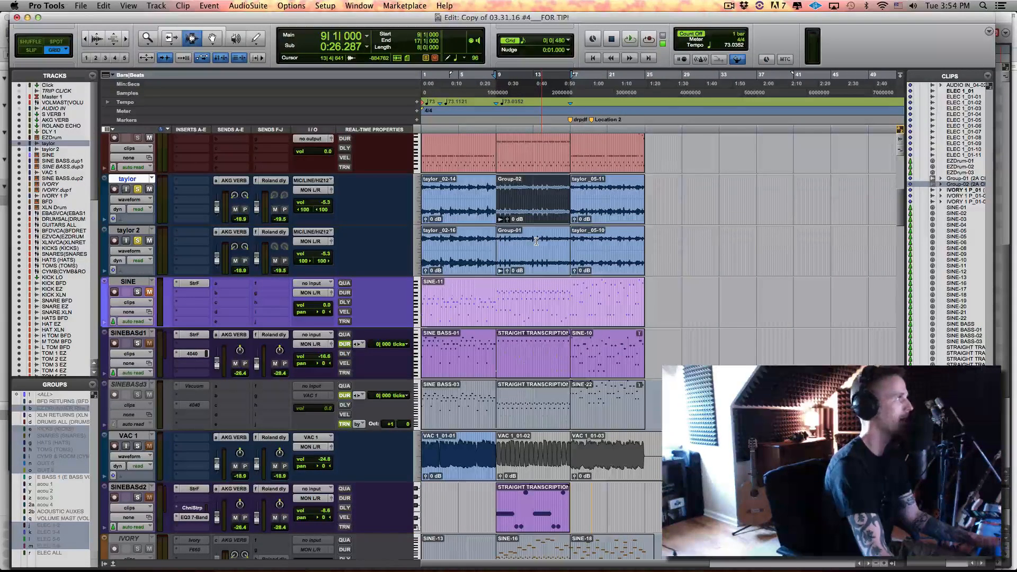
pyautogui.press('space')
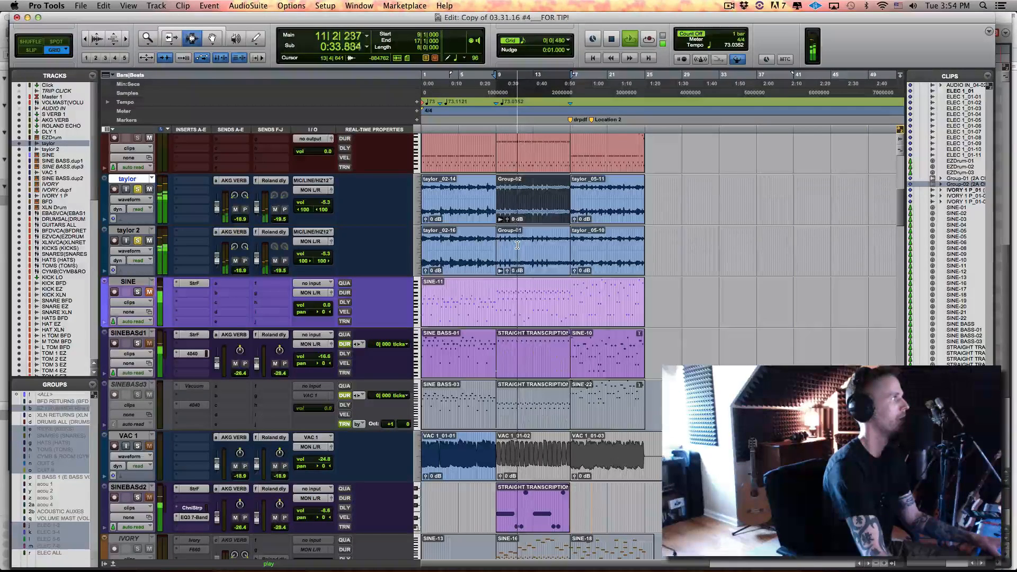
pyautogui.press('space')
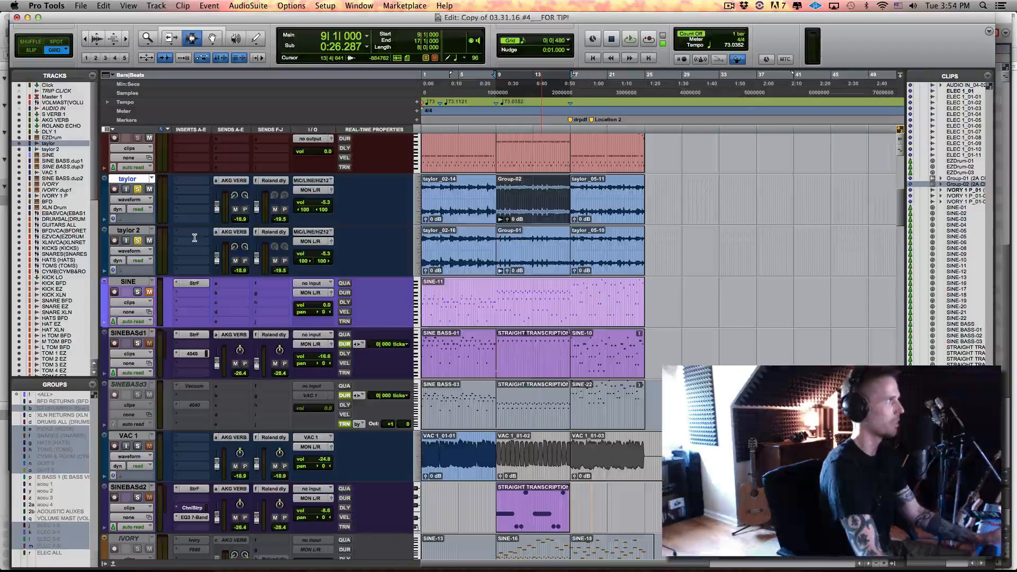
# Route the outputs of taylor and taylor 2 to a new stereo aux input named Taylor 1-2, positioned below taylor 2
pyautogui.click(143, 232)
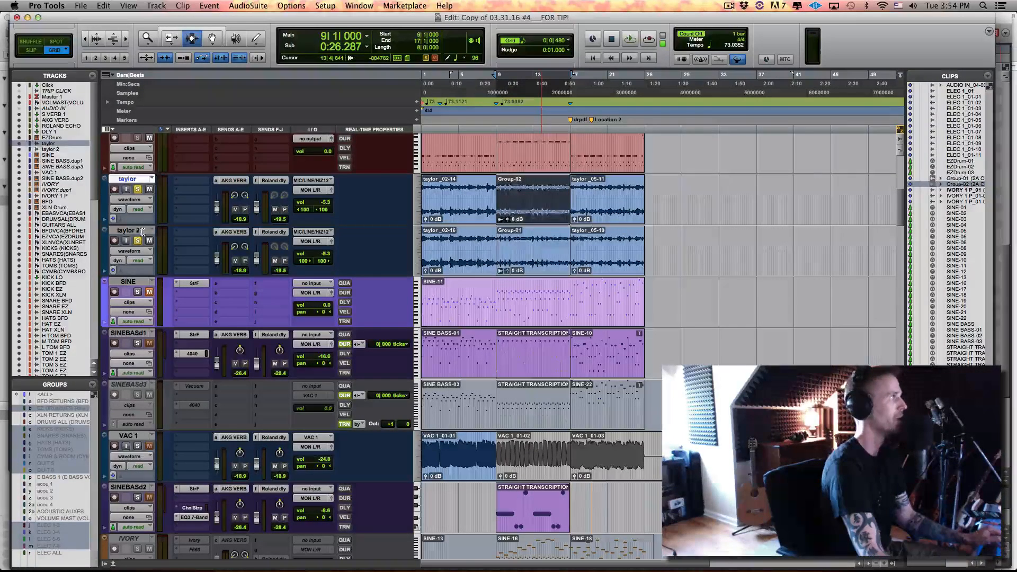
pyautogui.click(142, 182)
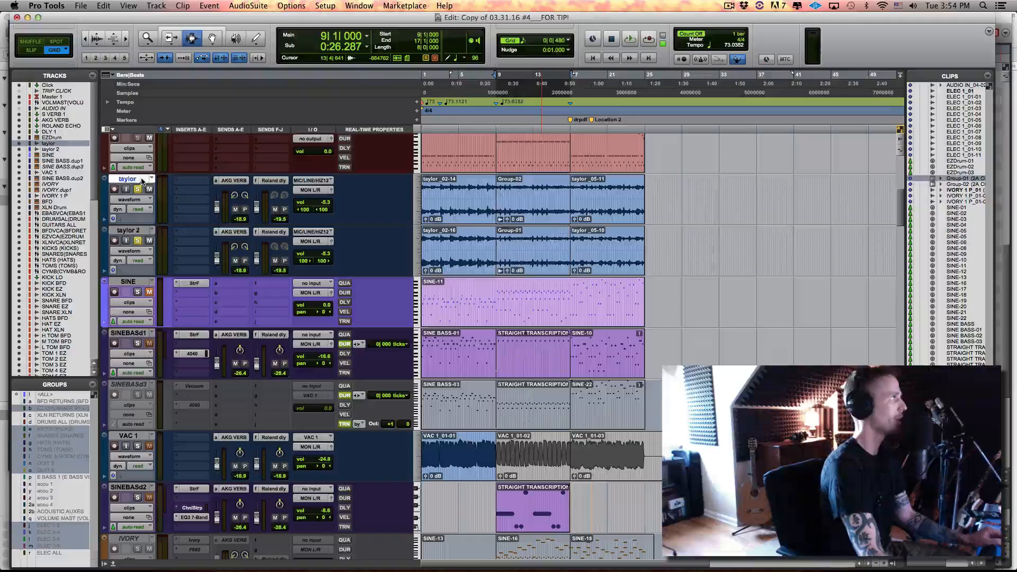
pyautogui.keyDown('shift'); pyautogui.click(138, 231); pyautogui.keyUp('shift')
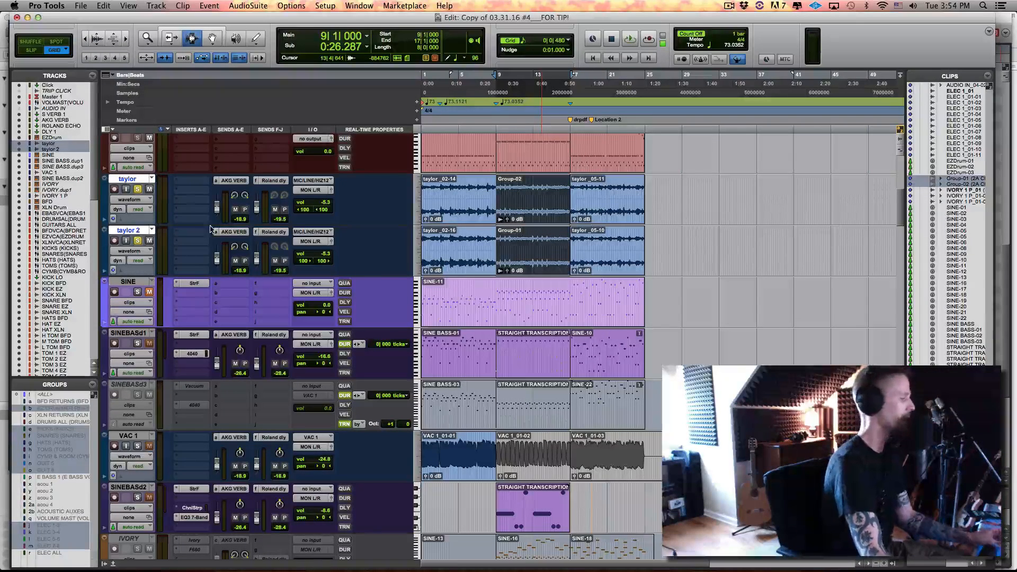
pyautogui.click(310, 190)
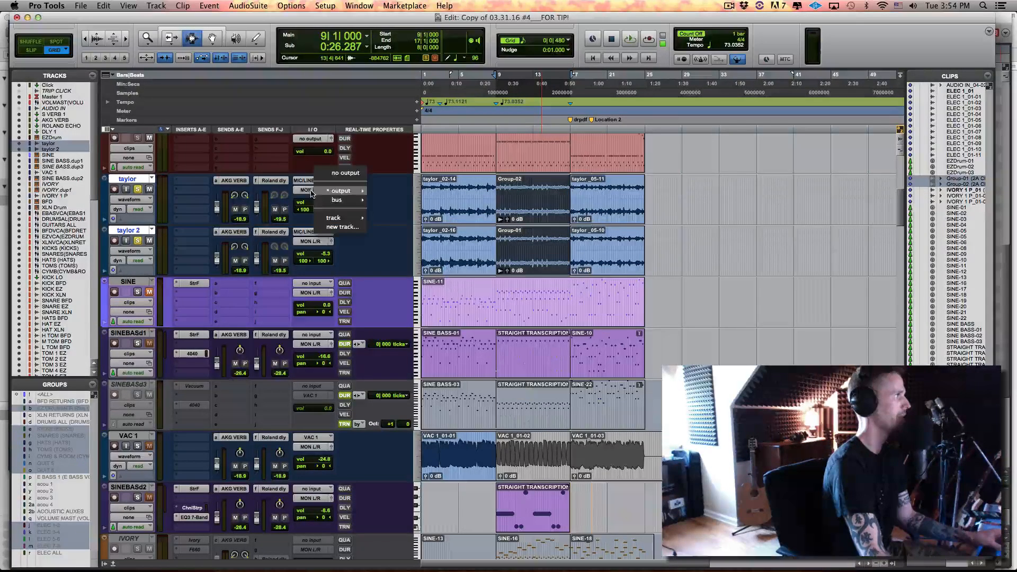
pyautogui.click(344, 227)
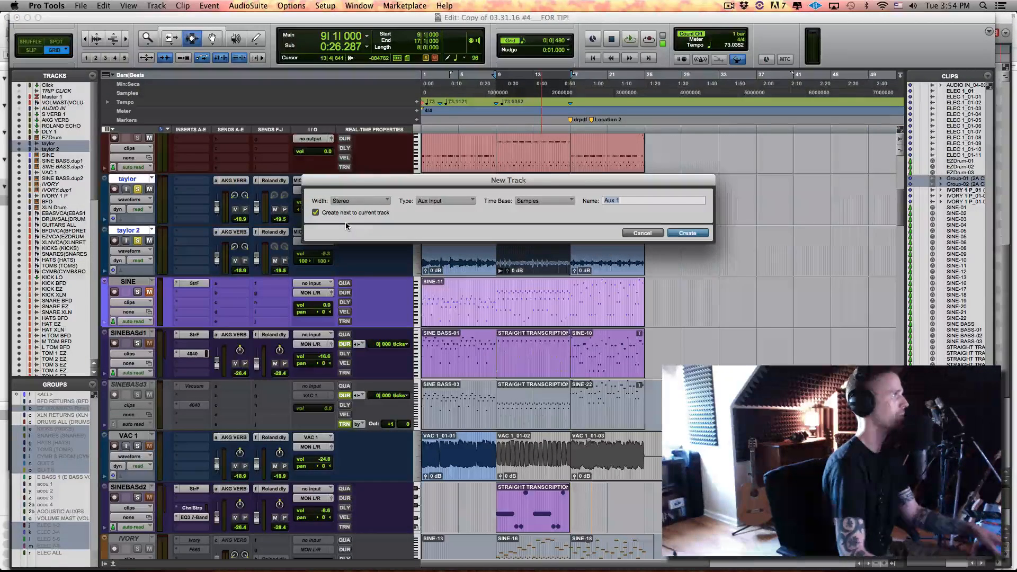
pyautogui.write('T')
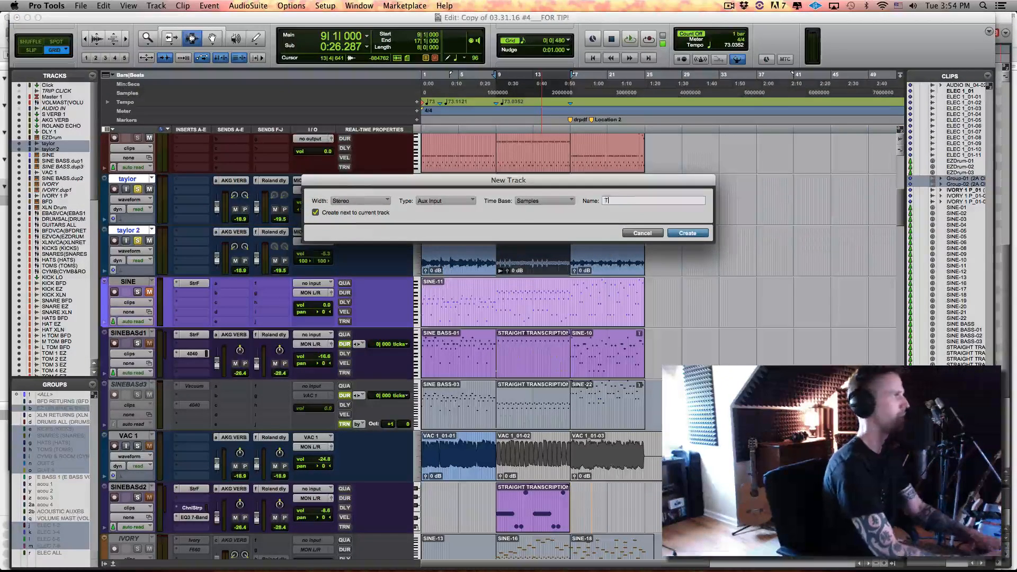
pyautogui.write('aylor 1-2')
pyautogui.press('Return')
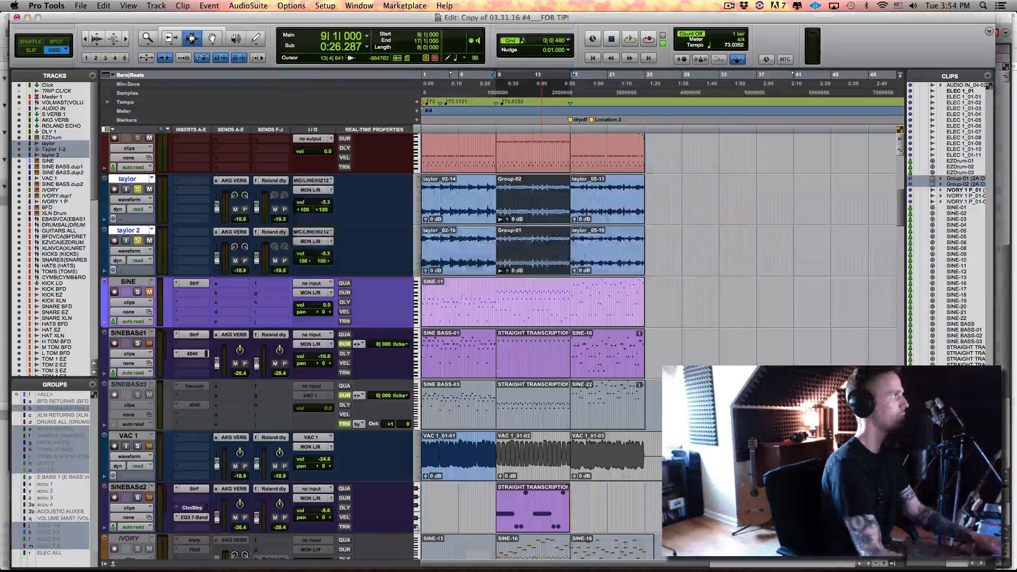
pyautogui.click(129, 232)
pyautogui.moveTo(129, 232); pyautogui.dragTo(146, 316)
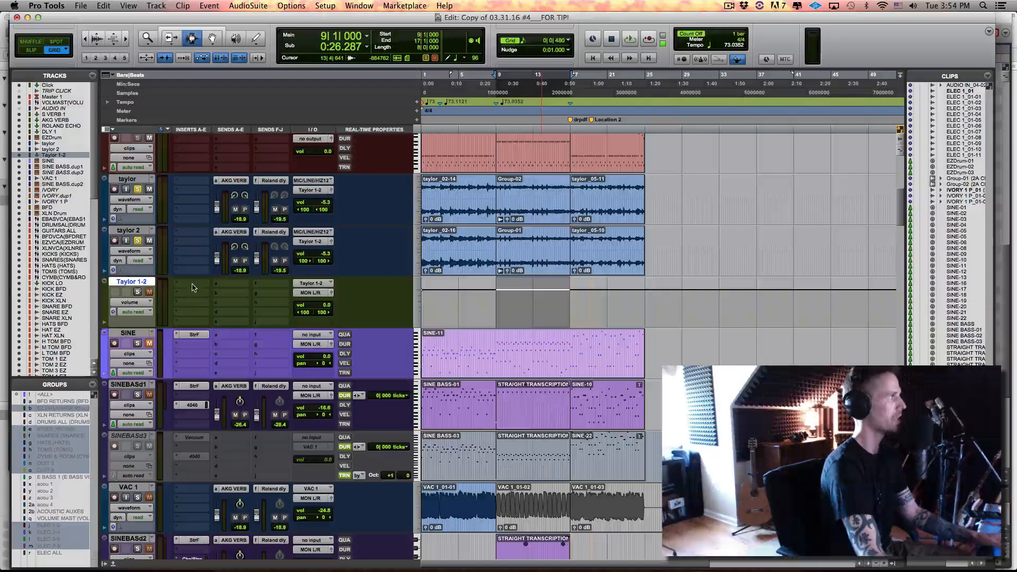
# Move taylor 2's AKG VERB and Roland dly sends to the Taylor 1-2 aux, and make the same sends on taylor inactive
pyautogui.moveTo(240, 233); pyautogui.dragTo(243, 287)
pyautogui.moveTo(273, 233); pyautogui.dragTo(280, 284)
pyautogui.keyDown('ctrl'); pyautogui.keyDown('super'); pyautogui.click(232, 181); pyautogui.keyUp('super'); pyautogui.keyUp('ctrl')
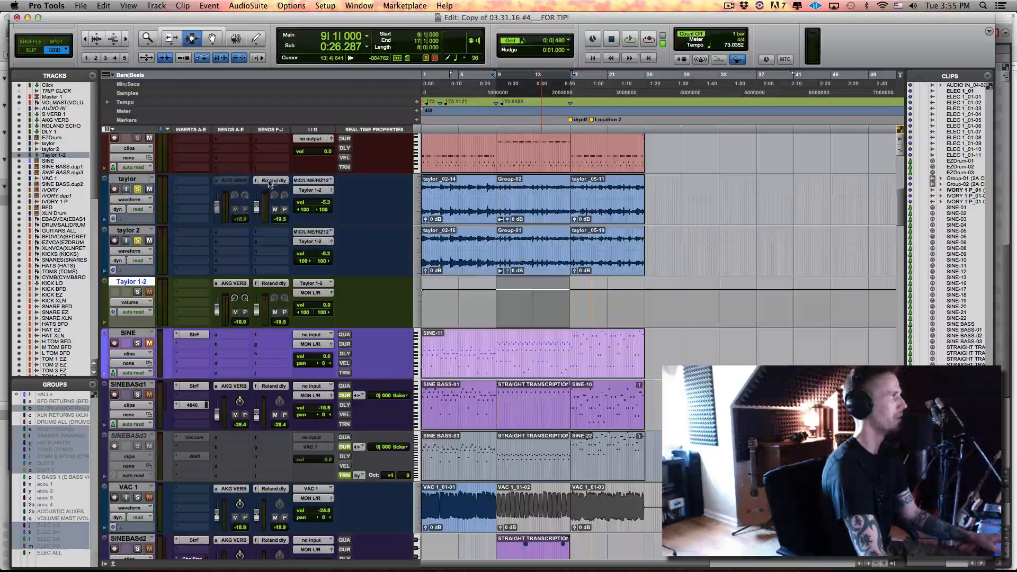
pyautogui.keyDown('ctrl'); pyautogui.keyDown('super'); pyautogui.click(272, 182); pyautogui.keyUp('super'); pyautogui.keyUp('ctrl')
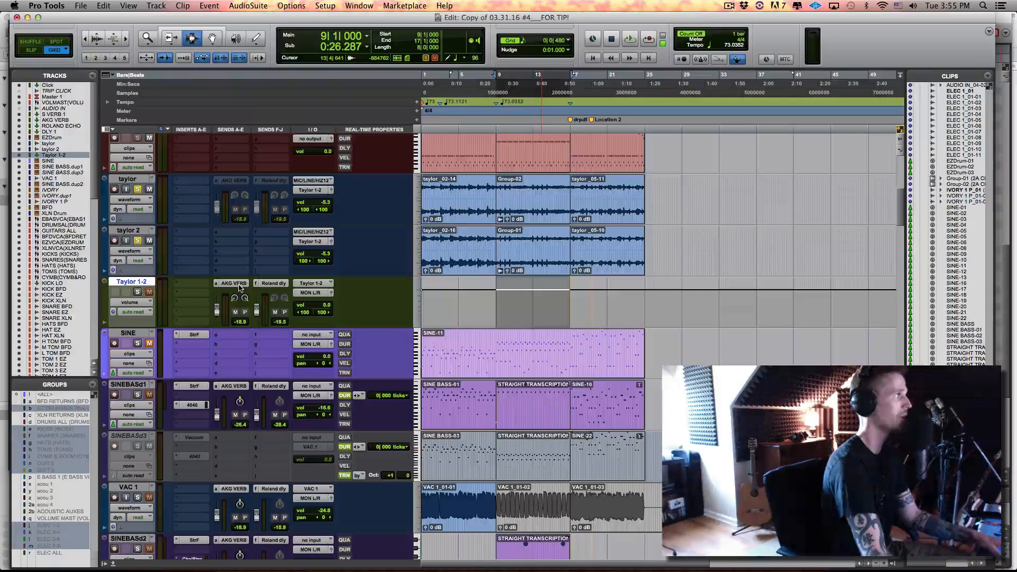
# Insert the Channel G EQ on the Taylor 1-2 aux, and solo the aux instead of the taylor and taylor 2 tracks
pyautogui.click(191, 286)
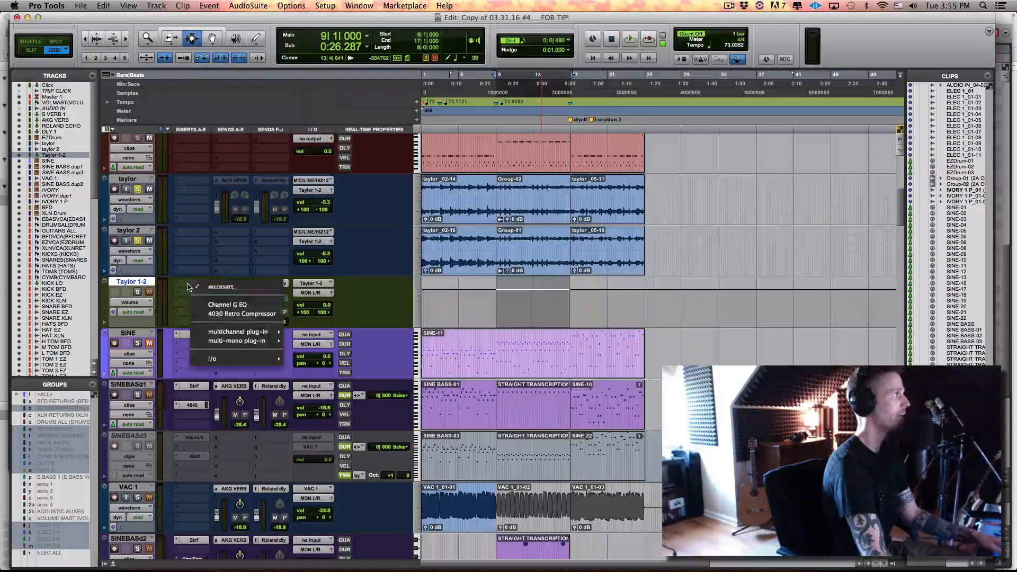
pyautogui.click(222, 305)
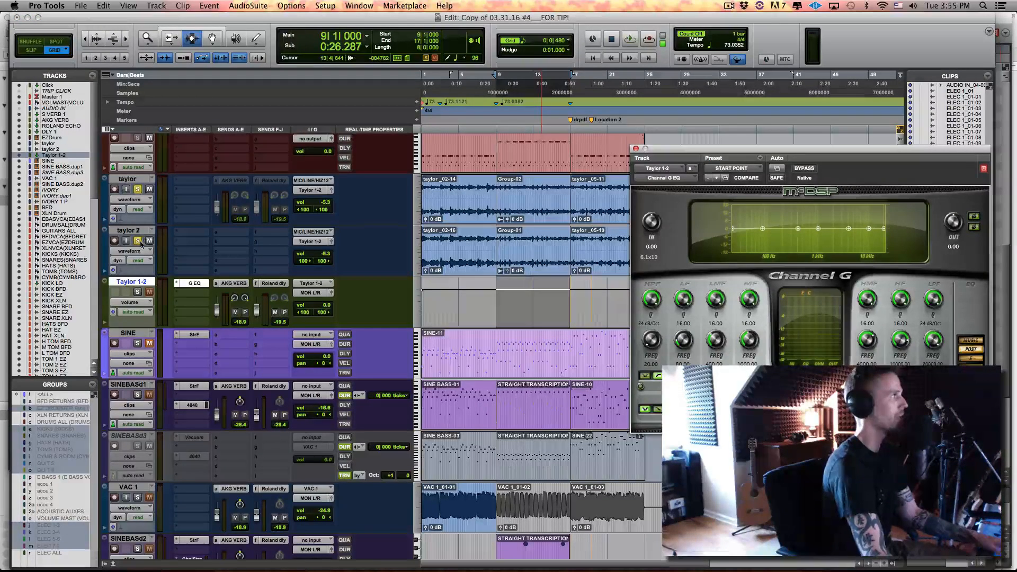
pyautogui.click(137, 240)
pyautogui.click(138, 190)
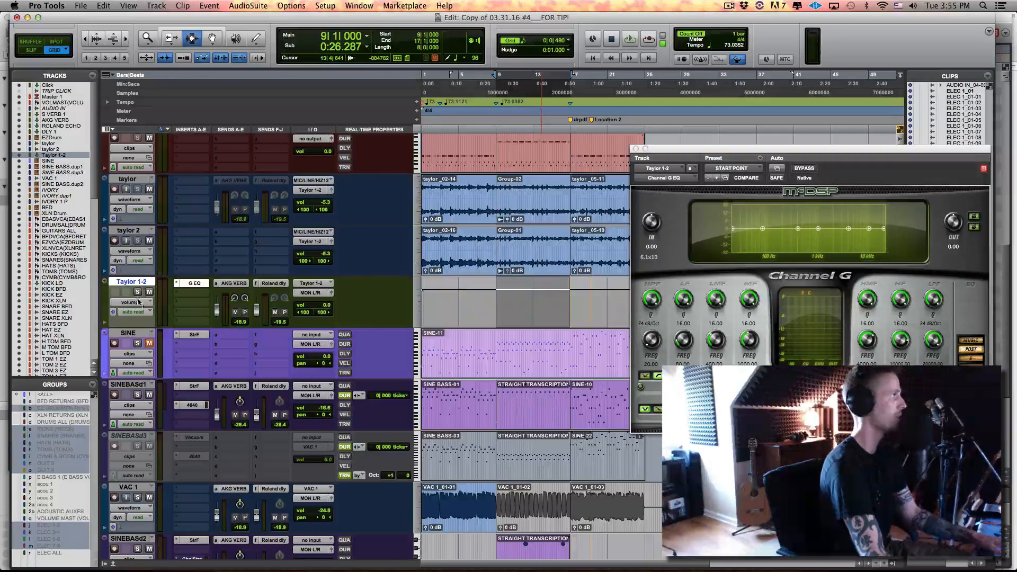
pyautogui.click(137, 291)
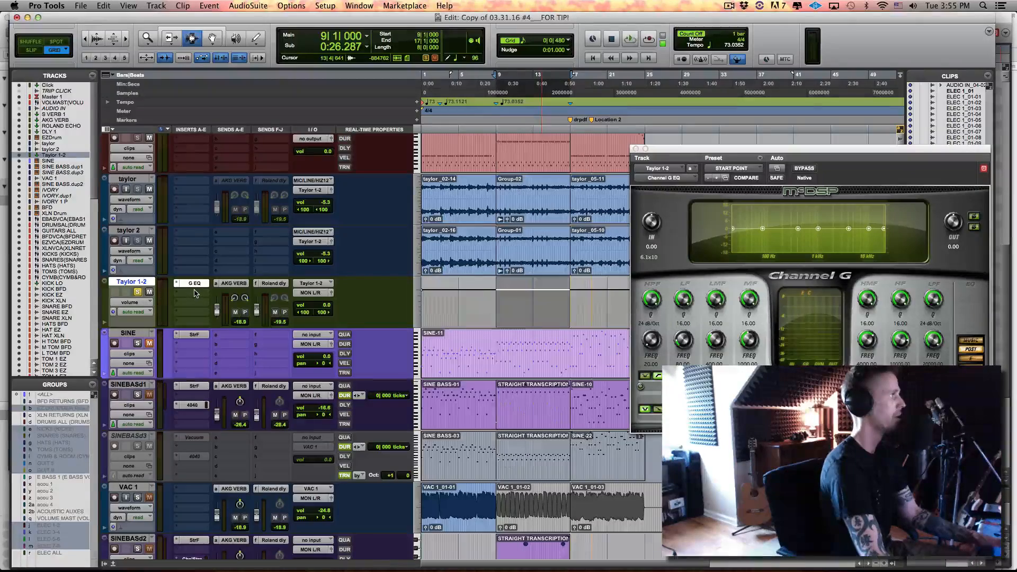
# Play back the passage at bar 9 through the soloed Taylor 1-2 aux, and move the EQ window clear of its track controls
pyautogui.press('space')
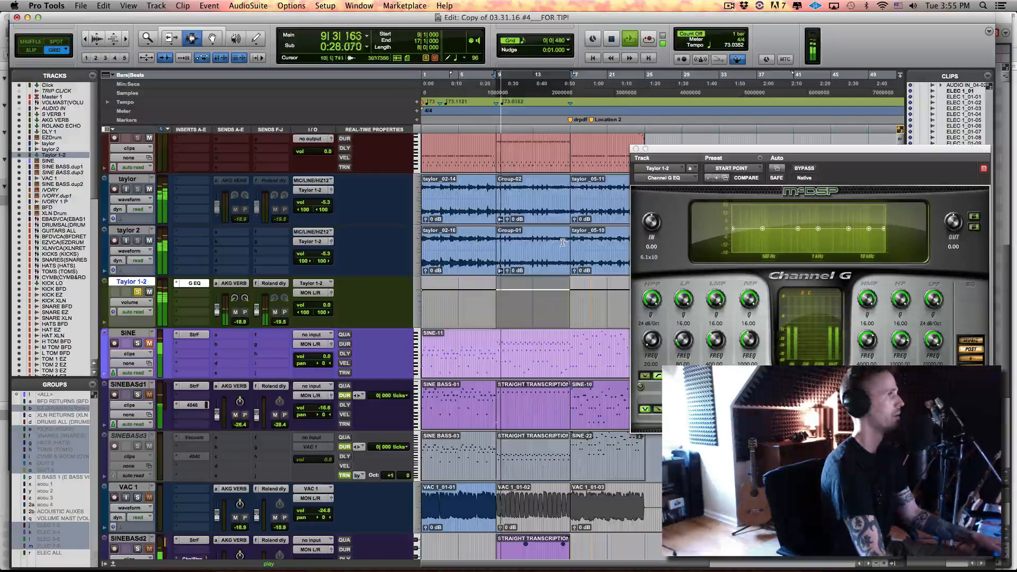
pyautogui.press('space')
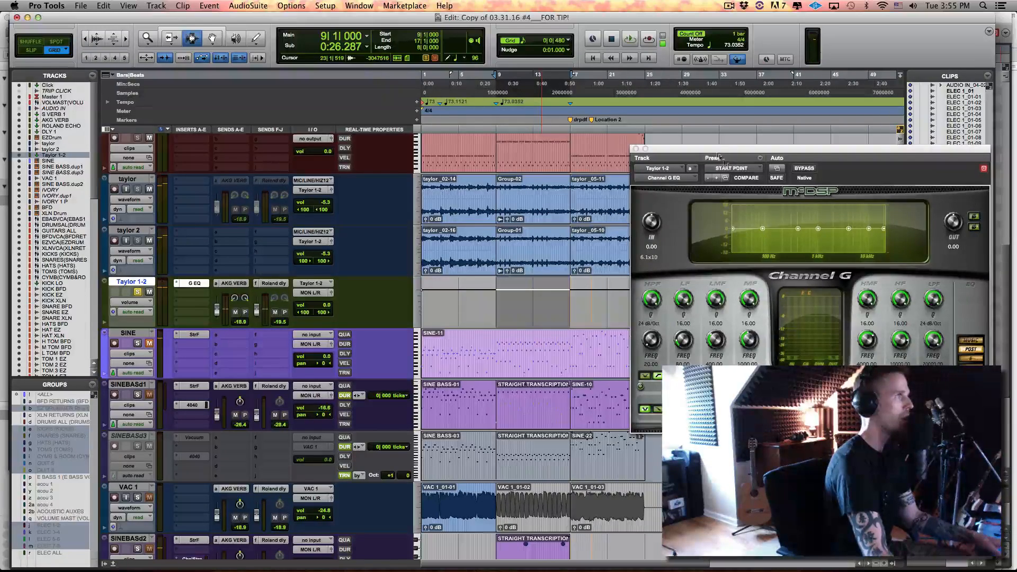
pyautogui.moveTo(716, 153); pyautogui.dragTo(487, 168)
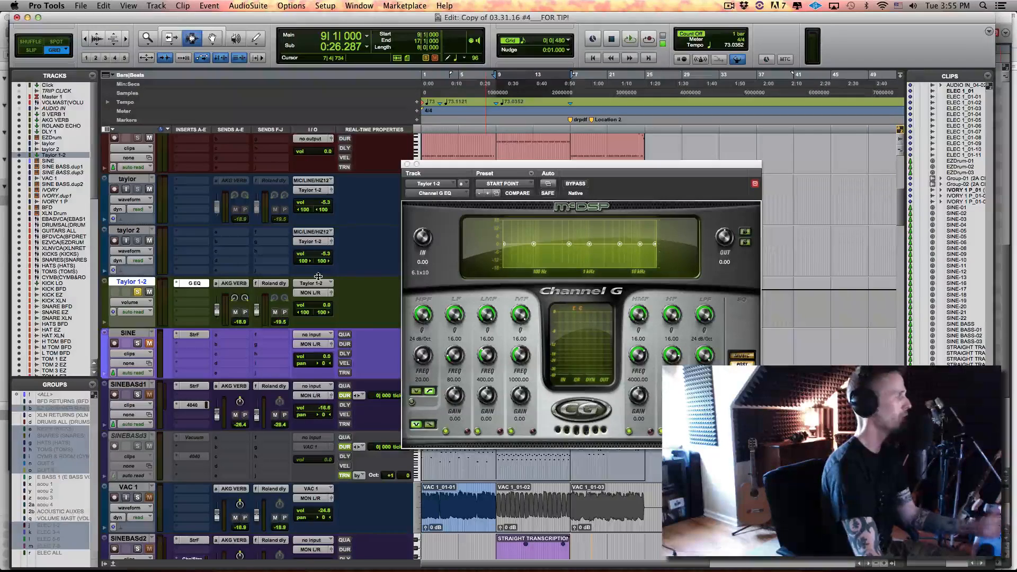
pyautogui.click(137, 283)
pyautogui.click(137, 282)
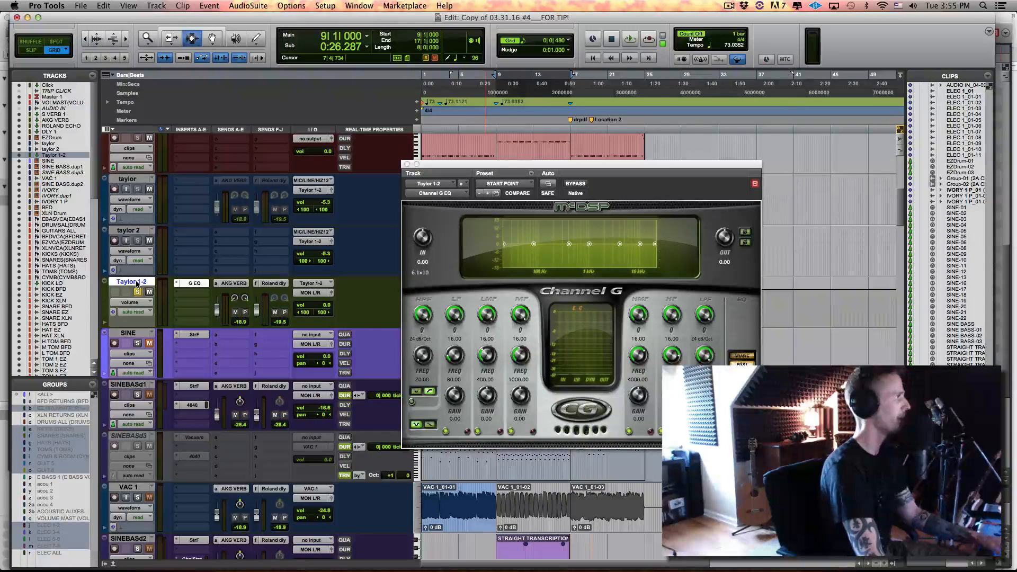
# Return the AKG VERB and Roland dly sends from the Taylor 1-2 aux to taylor 2, and reactivate both sends on taylor
pyautogui.moveTo(234, 284); pyautogui.dragTo(232, 232)
pyautogui.moveTo(270, 281); pyautogui.dragTo(271, 232)
pyautogui.keyDown('ctrl'); pyautogui.keyDown('super'); pyautogui.click(235, 180); pyautogui.keyUp('super'); pyautogui.keyUp('ctrl')
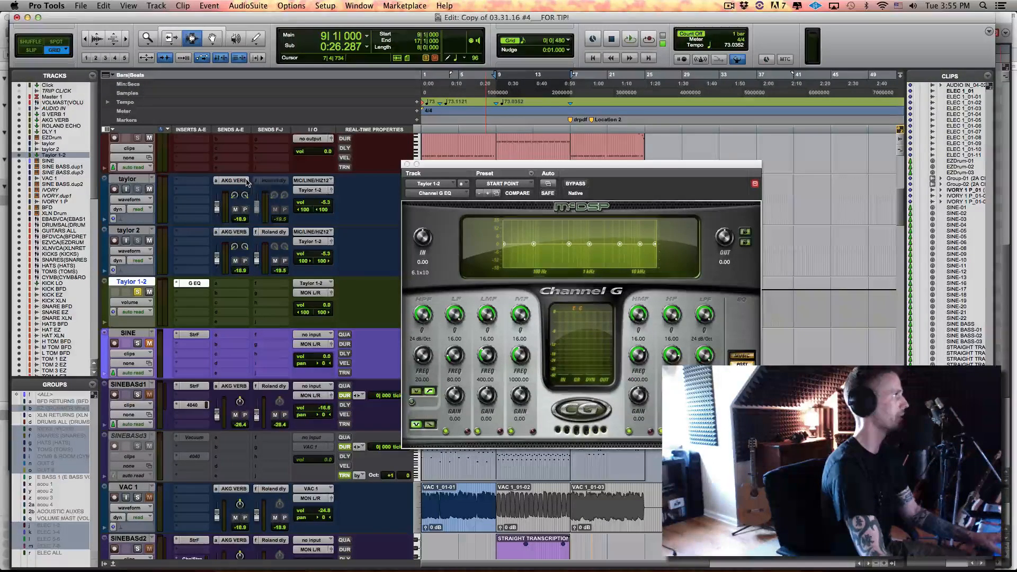
pyautogui.keyDown('ctrl'); pyautogui.keyDown('super'); pyautogui.click(272, 182); pyautogui.keyUp('super'); pyautogui.keyUp('ctrl')
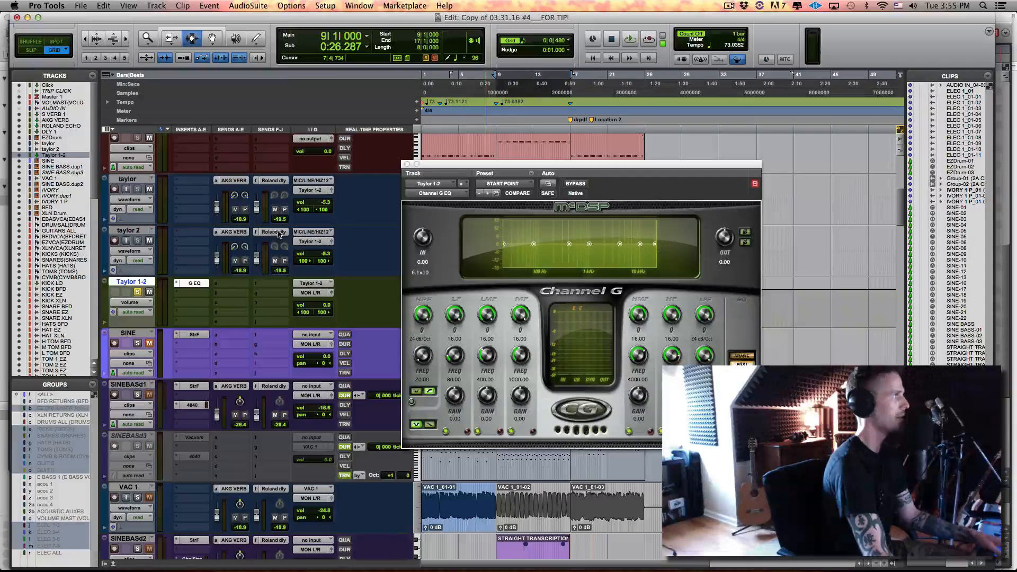
# Enable Follow Main Pan on the AKG VERB sends of taylor and taylor 2
pyautogui.click(234, 181)
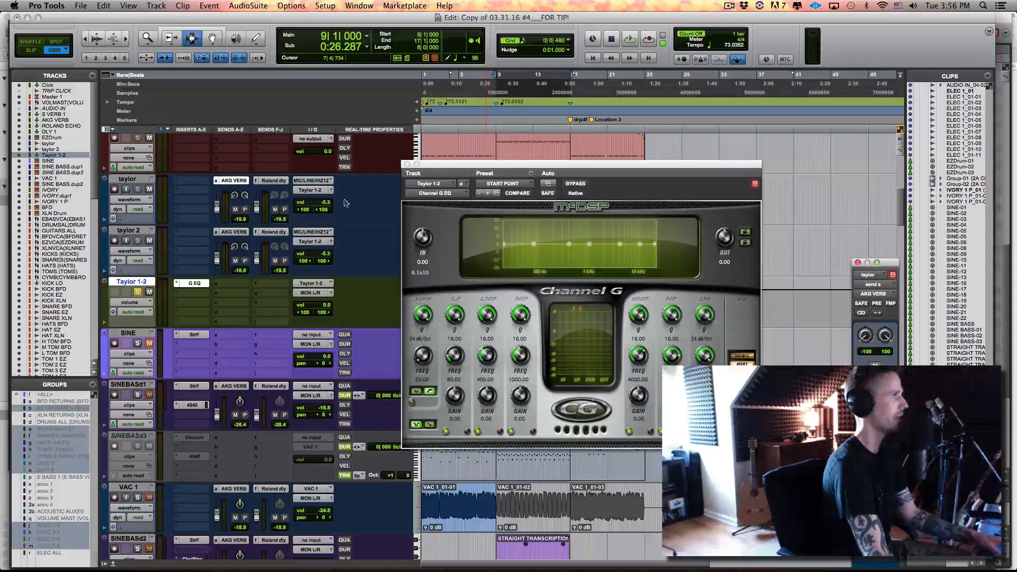
pyautogui.moveTo(879, 264); pyautogui.dragTo(412, 168)
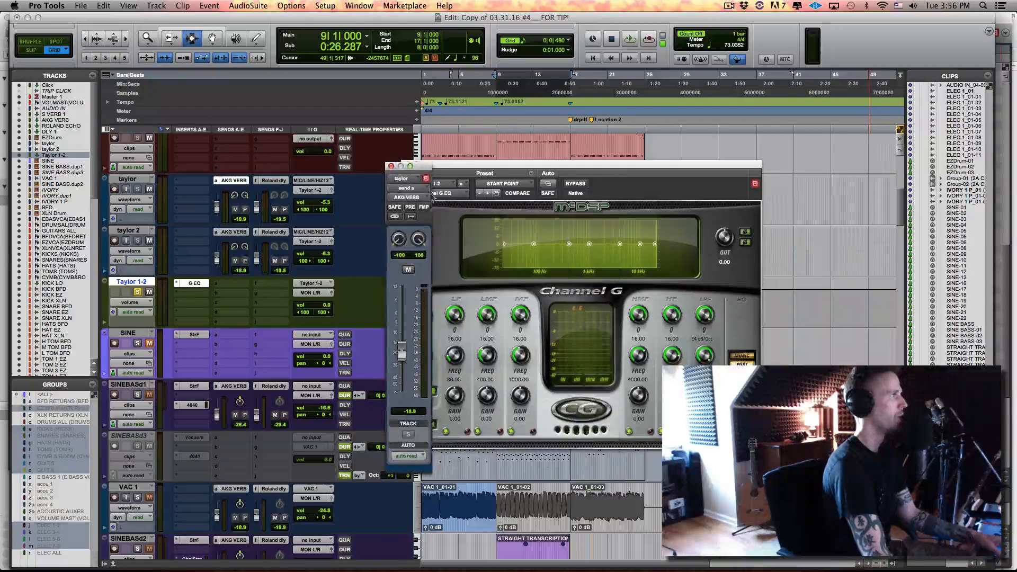
pyautogui.click(232, 233)
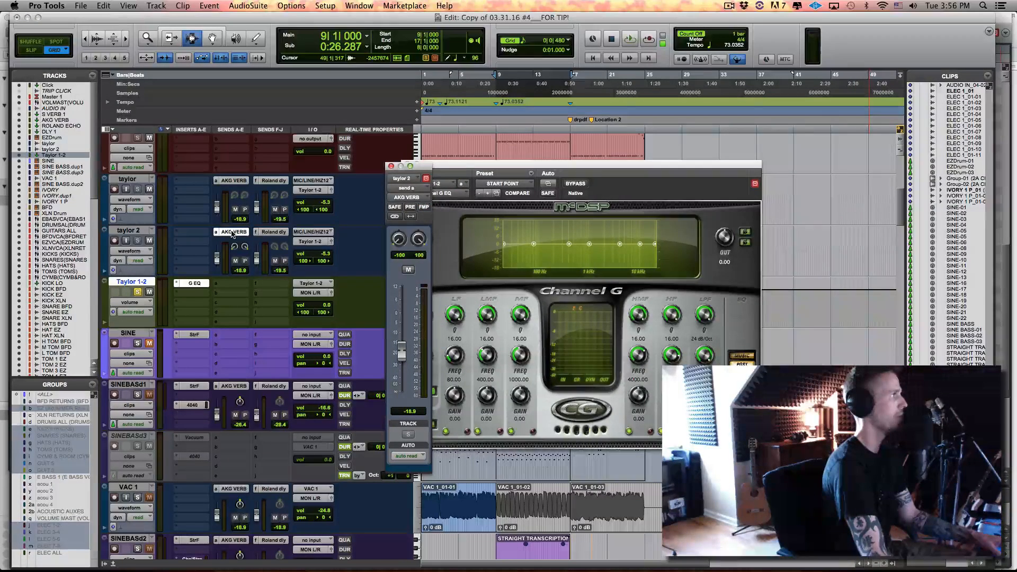
pyautogui.click(424, 207)
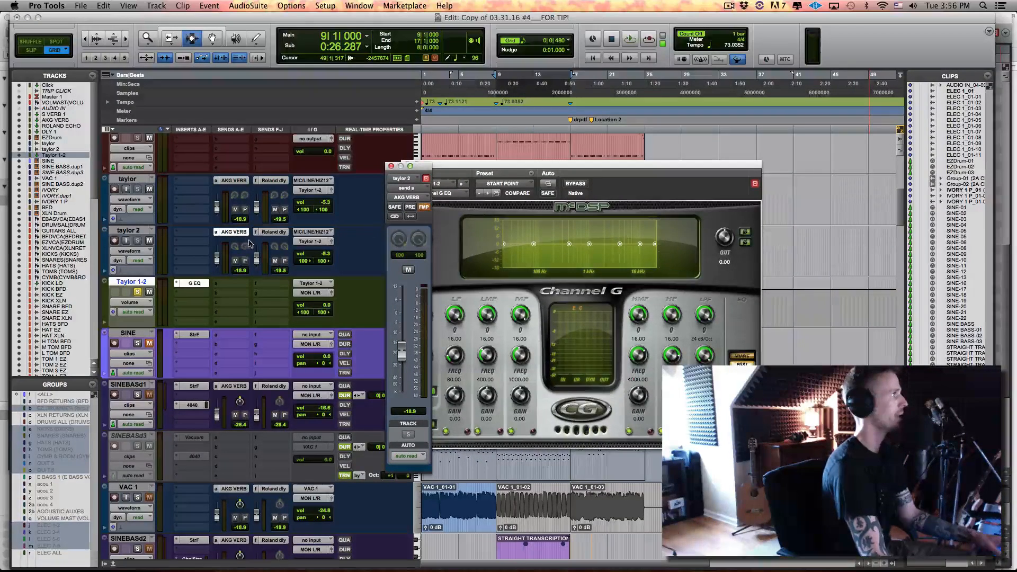
pyautogui.click(391, 167)
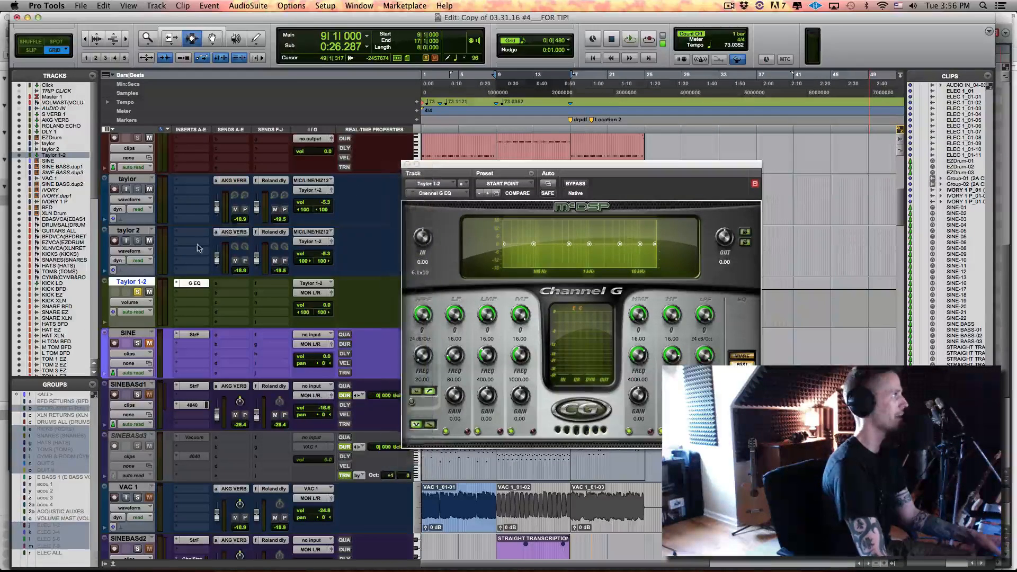
# Delete the Taylor 1-2 aux track
pyautogui.rightClick(137, 283)
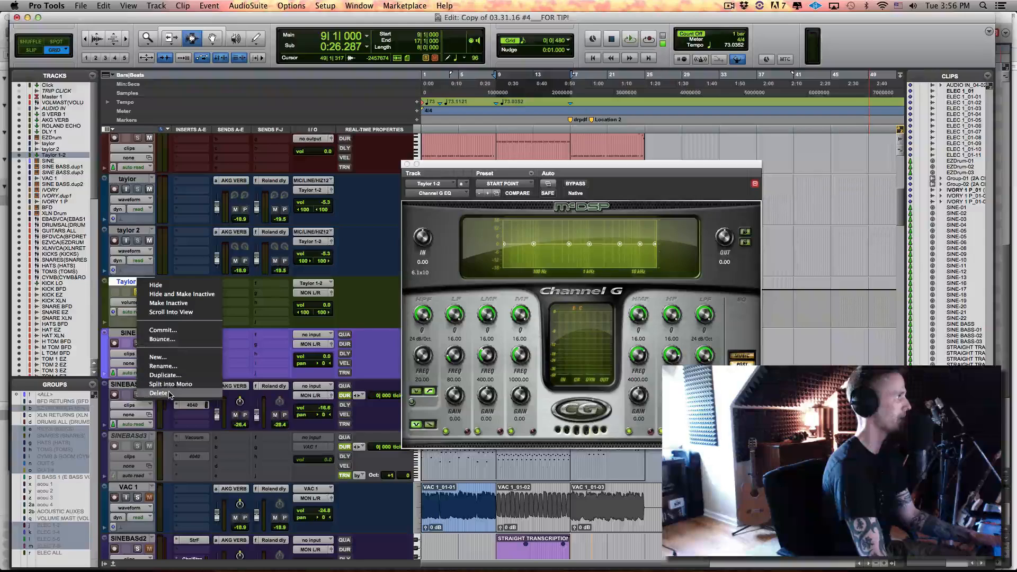
pyautogui.press('Escape')
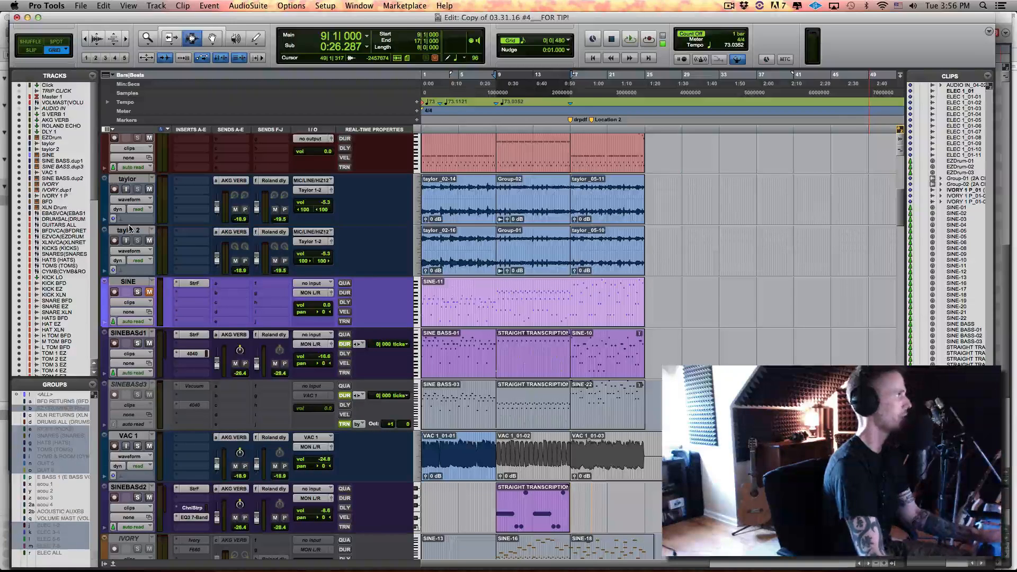
# Start a new Mix/Edit group named Taylor 1-2 containing the taylor and taylor 2 tracks
pyautogui.click(127, 179)
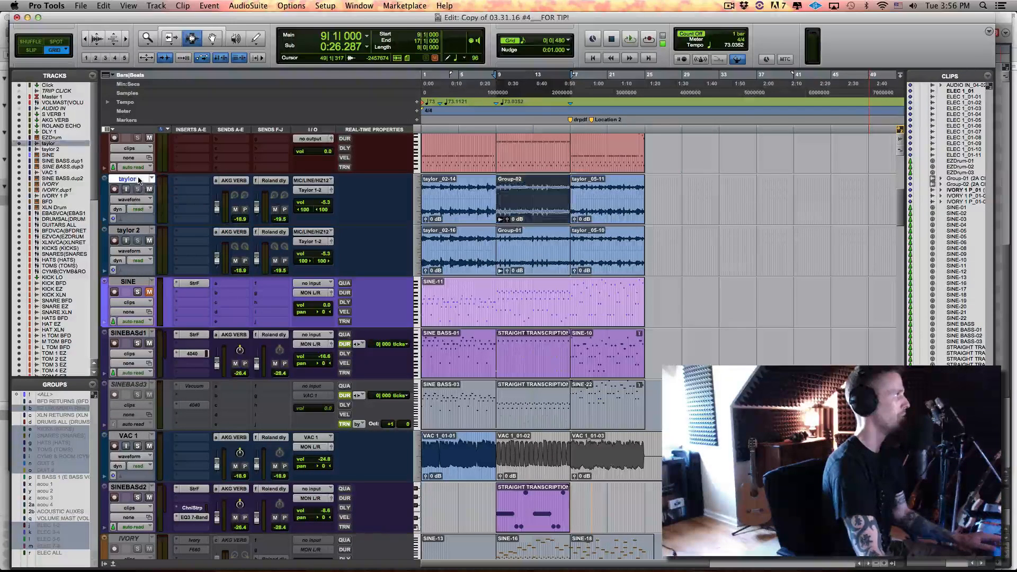
pyautogui.click(134, 229)
pyautogui.click(137, 180)
pyautogui.keyDown('shift'); pyautogui.click(137, 231); pyautogui.keyUp('shift')
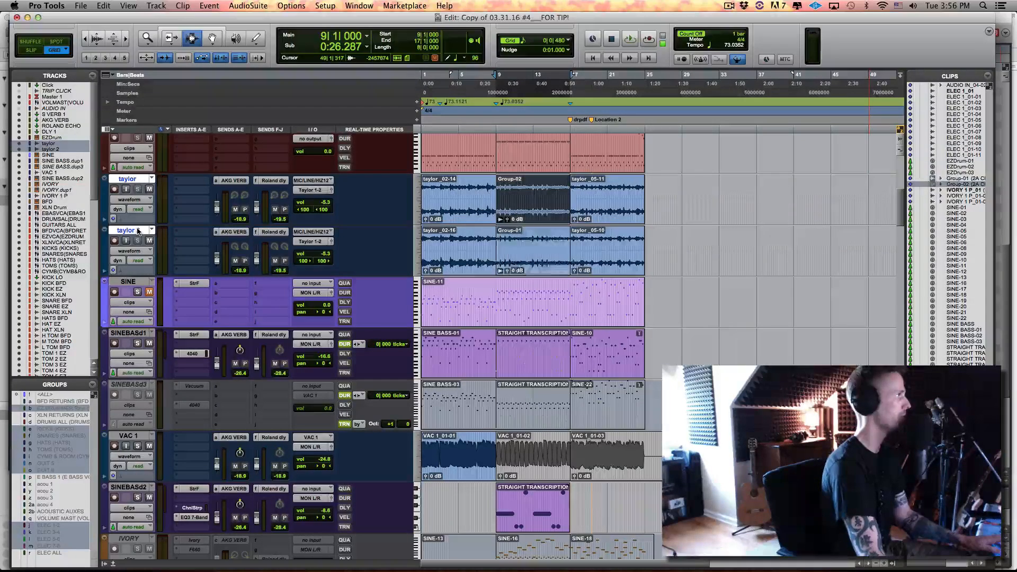
pyautogui.press('super+g')
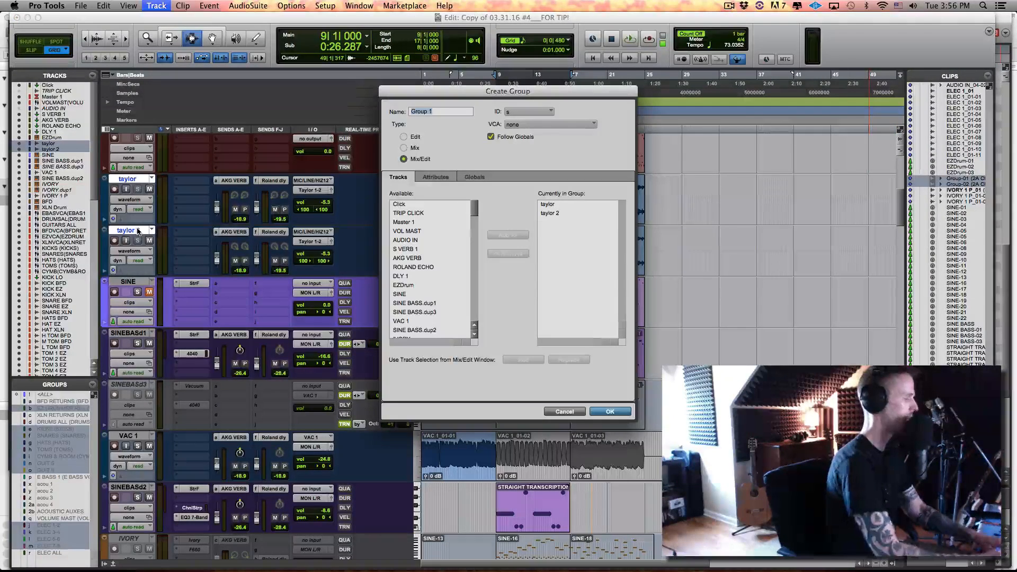
pyautogui.write('Taylor 1-2')
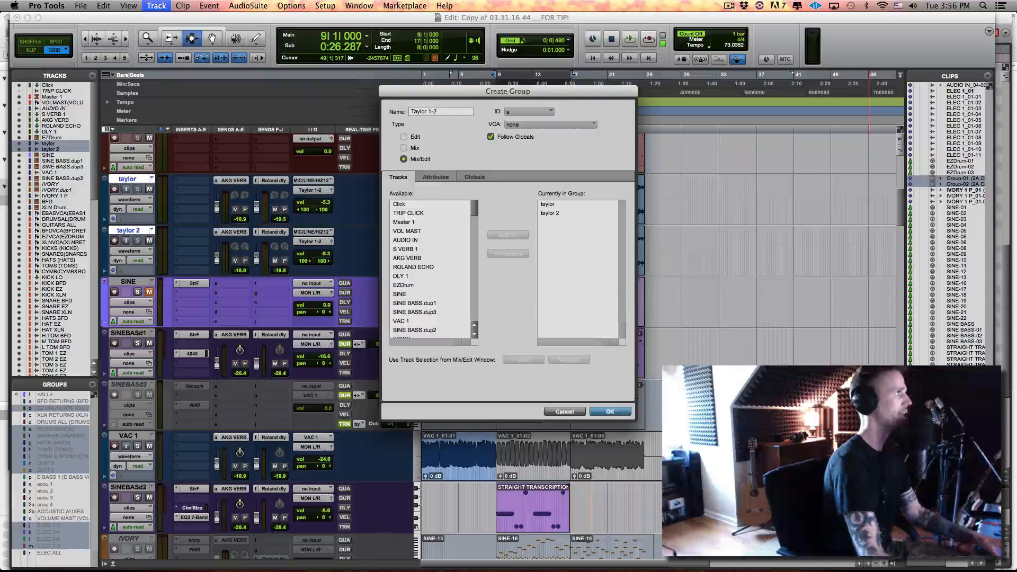
# Turn off Follow Globals for the new group, keep all insert controls linked, create it, and reactivate the suspended groups
pyautogui.click(436, 178)
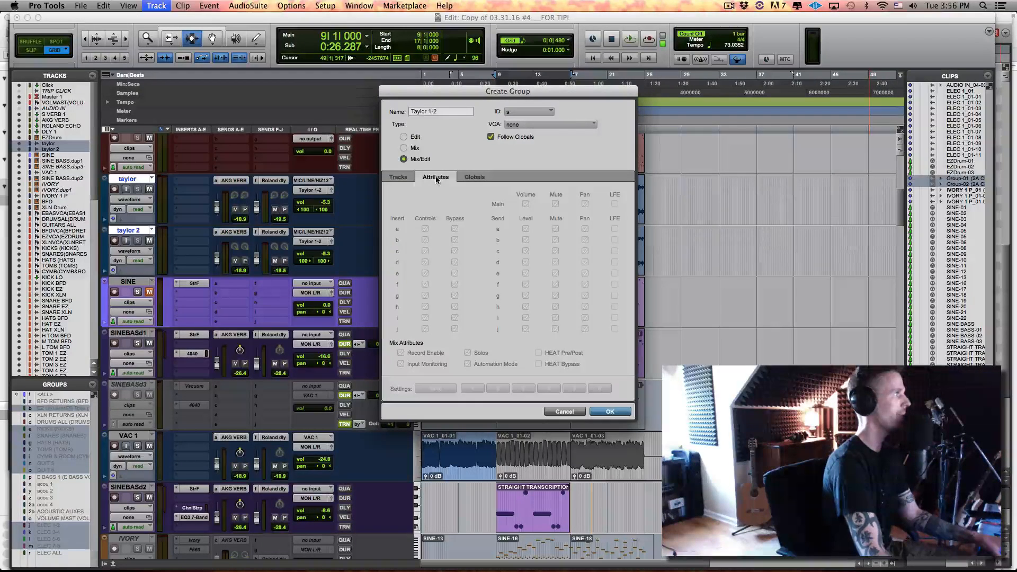
pyautogui.click(490, 137)
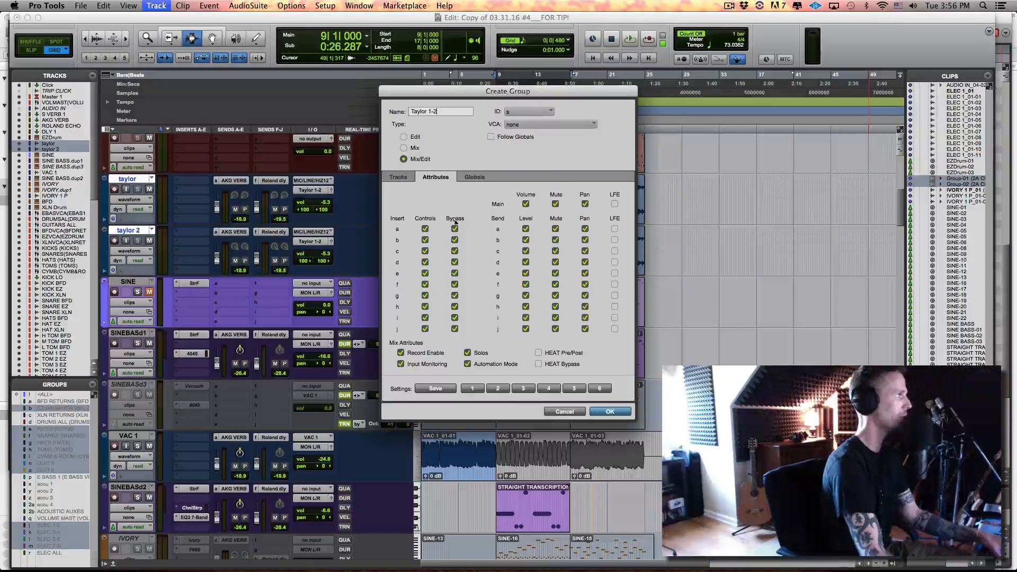
pyautogui.keyDown('alt'); pyautogui.click(425, 229); pyautogui.keyUp('alt')
pyautogui.keyDown('alt'); pyautogui.click(424, 229); pyautogui.keyUp('alt')
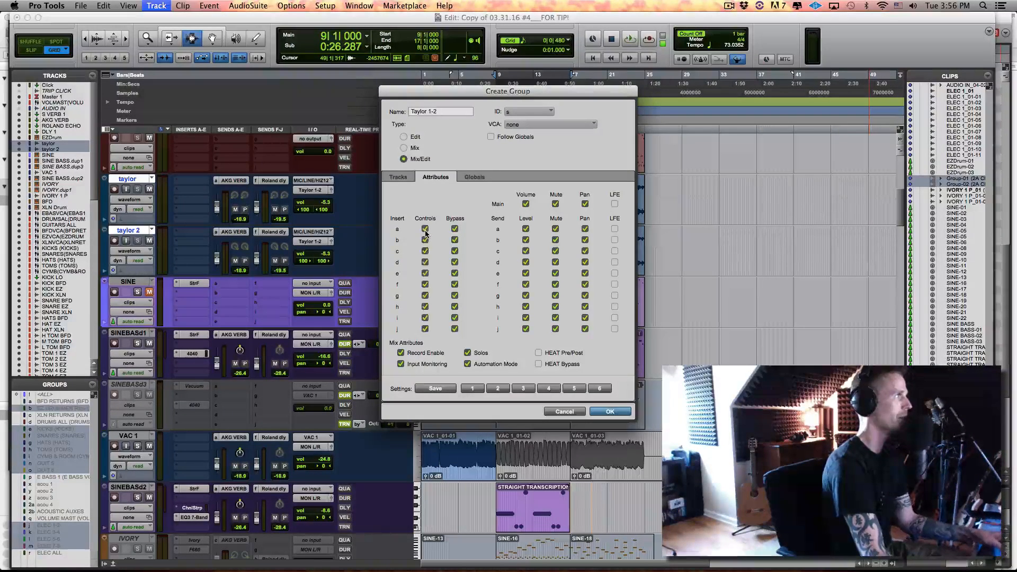
pyautogui.keyDown('alt'); pyautogui.click(425, 229); pyautogui.keyUp('alt')
pyautogui.keyDown('alt'); pyautogui.click(425, 229); pyautogui.keyUp('alt')
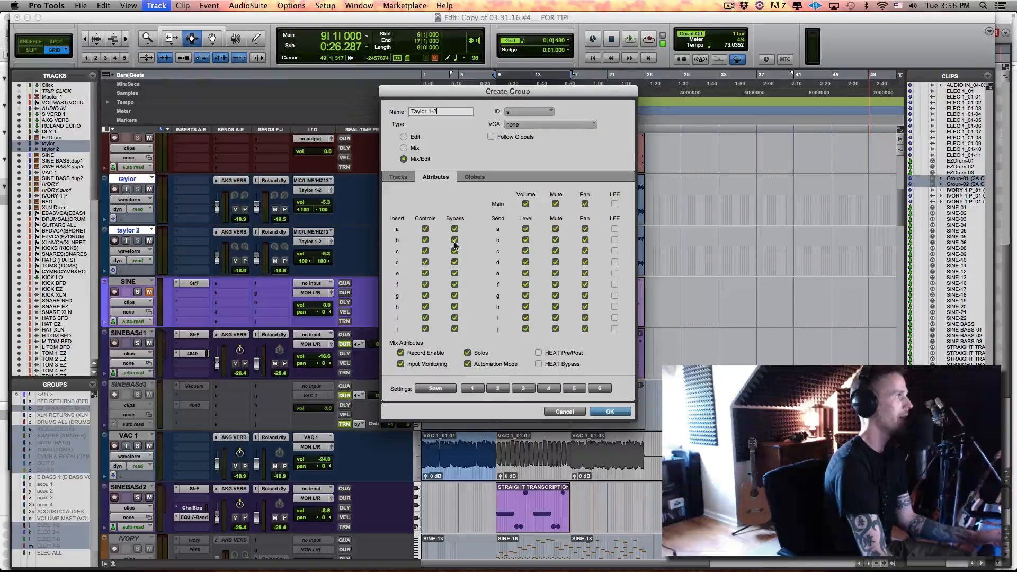
pyautogui.click(608, 412)
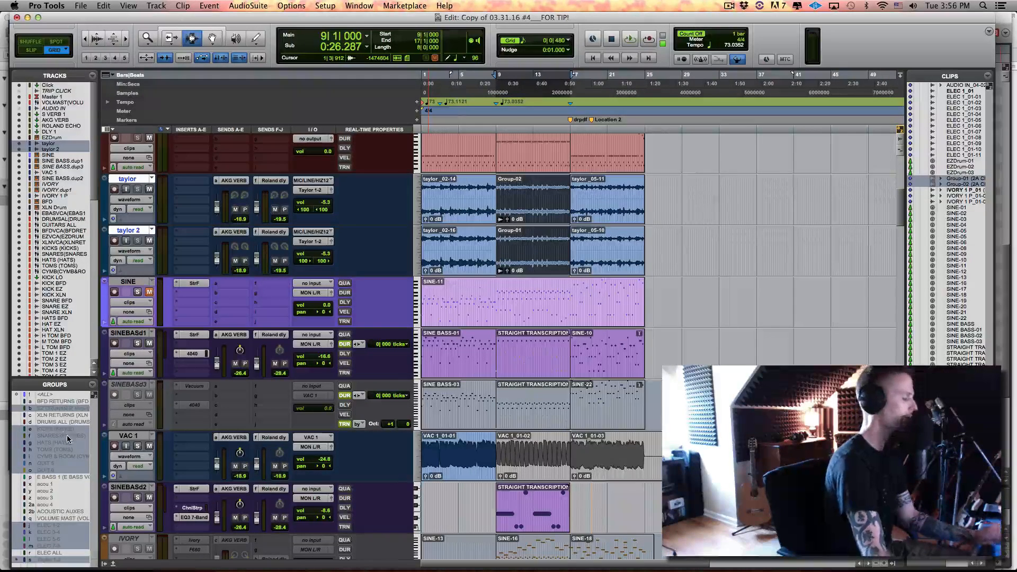
pyautogui.press('super+shift+g')
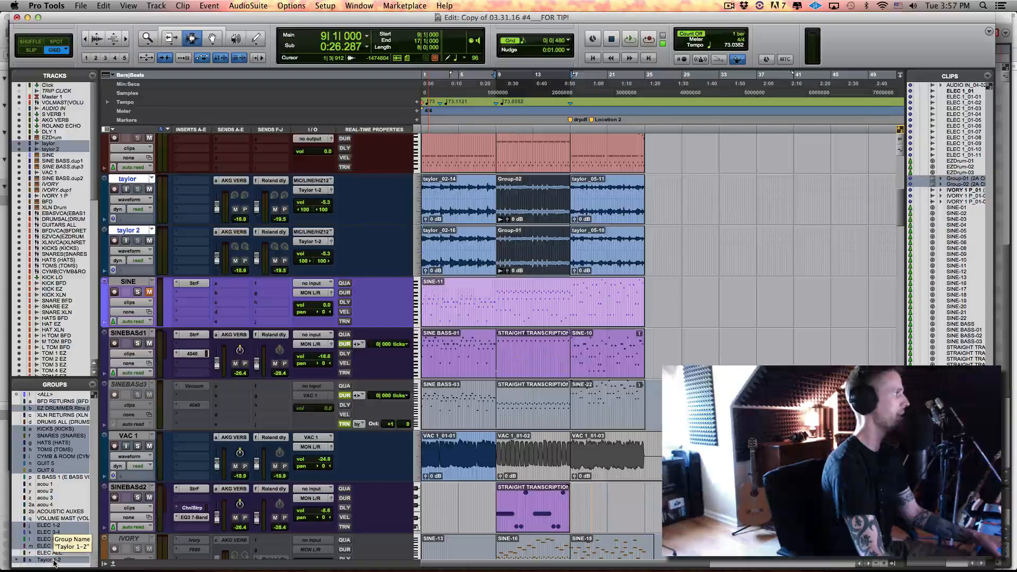
# Insert the stereo EQ3 7-Band on both grouped taylor tracks, and arrange their two EQ windows side by side
pyautogui.click(184, 186)
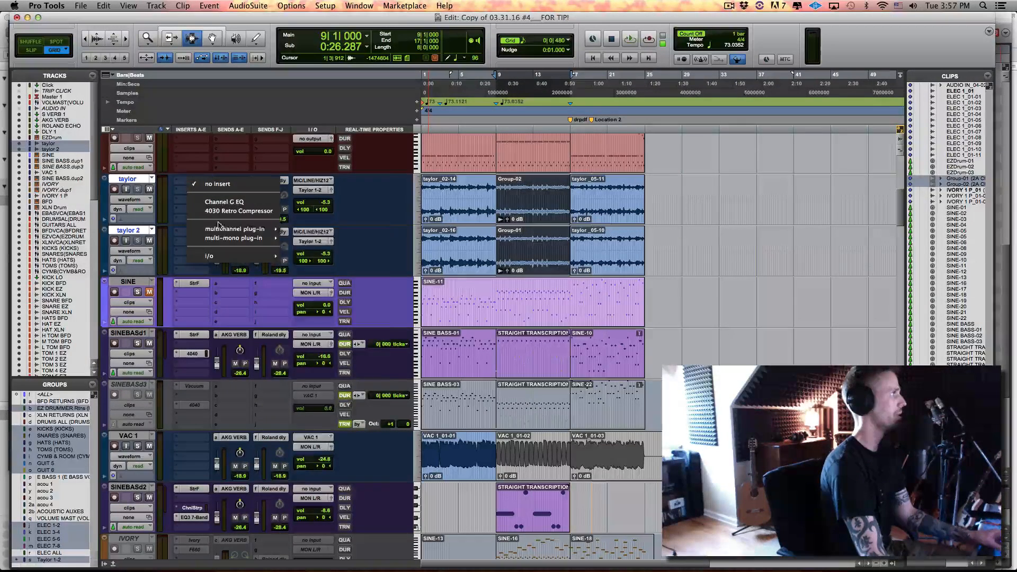
pyautogui.moveTo(238, 228)
pyautogui.moveTo(295, 234)
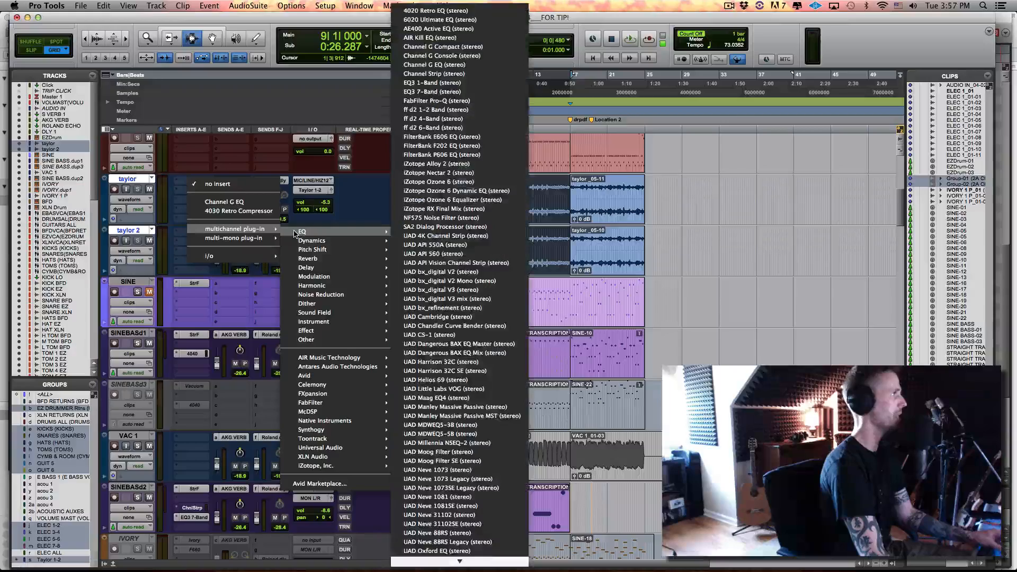
pyautogui.click(462, 94)
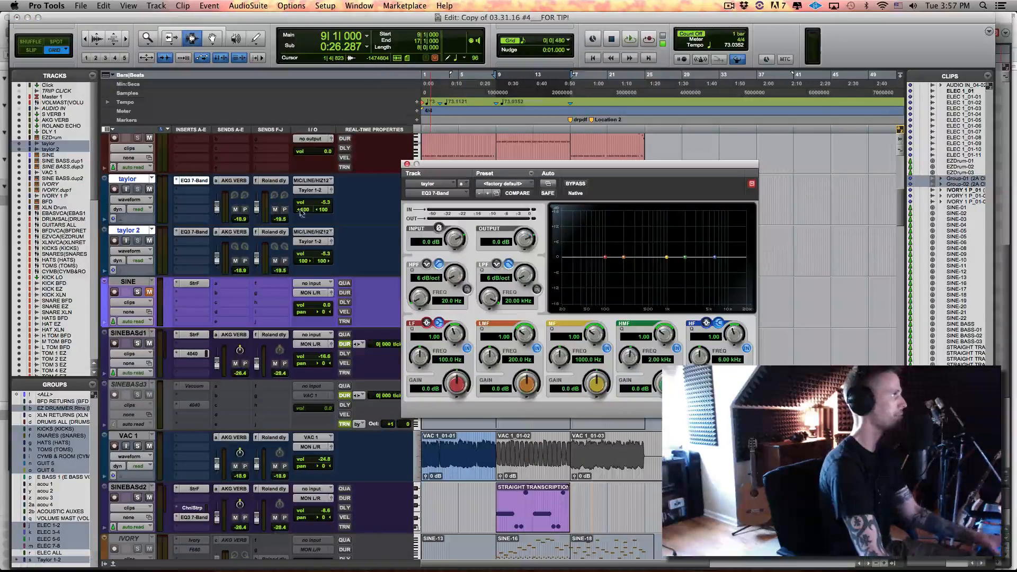
pyautogui.moveTo(439, 163); pyautogui.dragTo(618, 126)
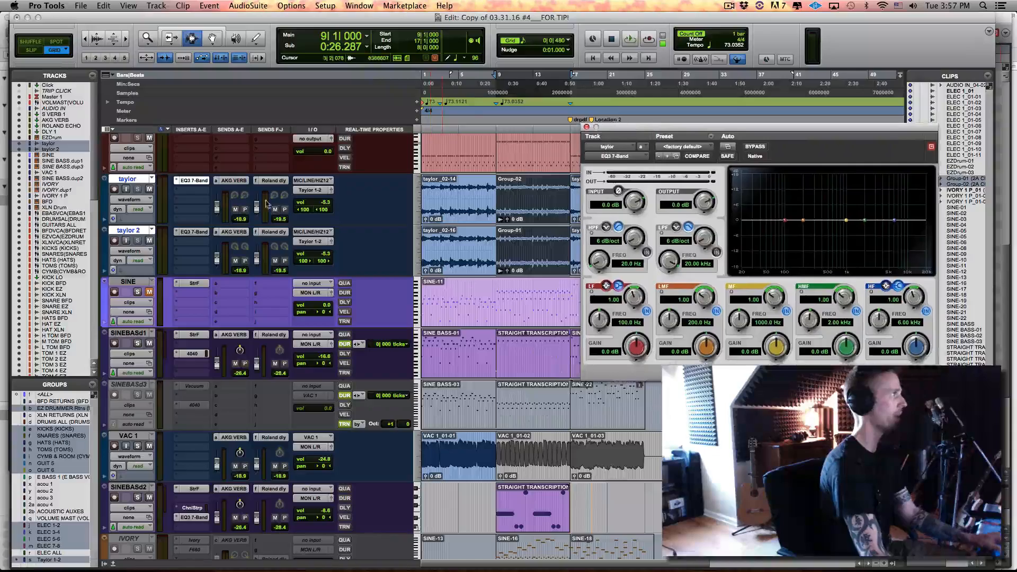
pyautogui.click(195, 234)
pyautogui.moveTo(183, 26); pyautogui.dragTo(358, 113)
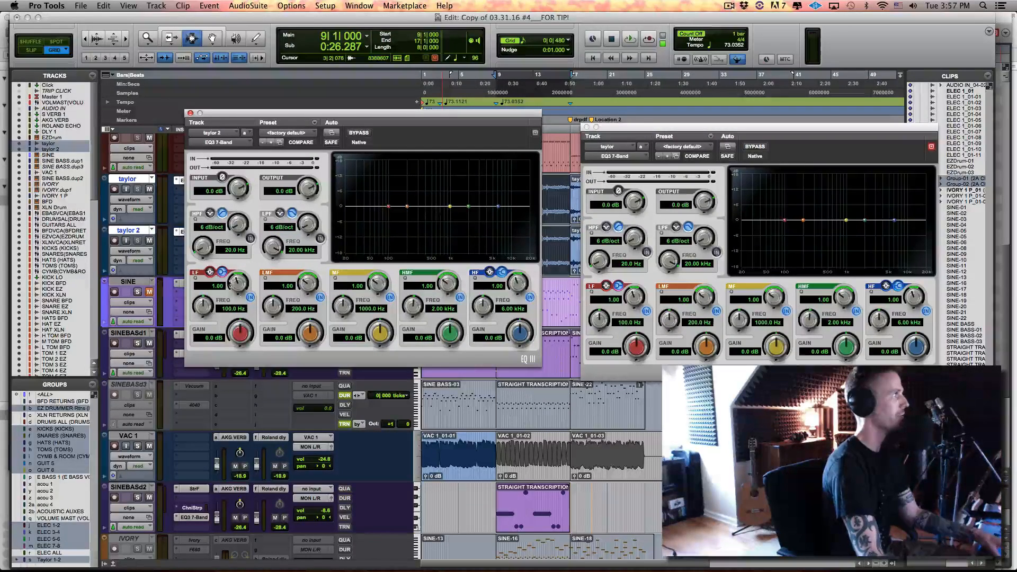
# Test the EQ link from taylor 2 with a peaking LF at 9.9 dB, LMF at -14.0 dB and MF at 18.0 dB, and restore the factory default
pyautogui.click(209, 272)
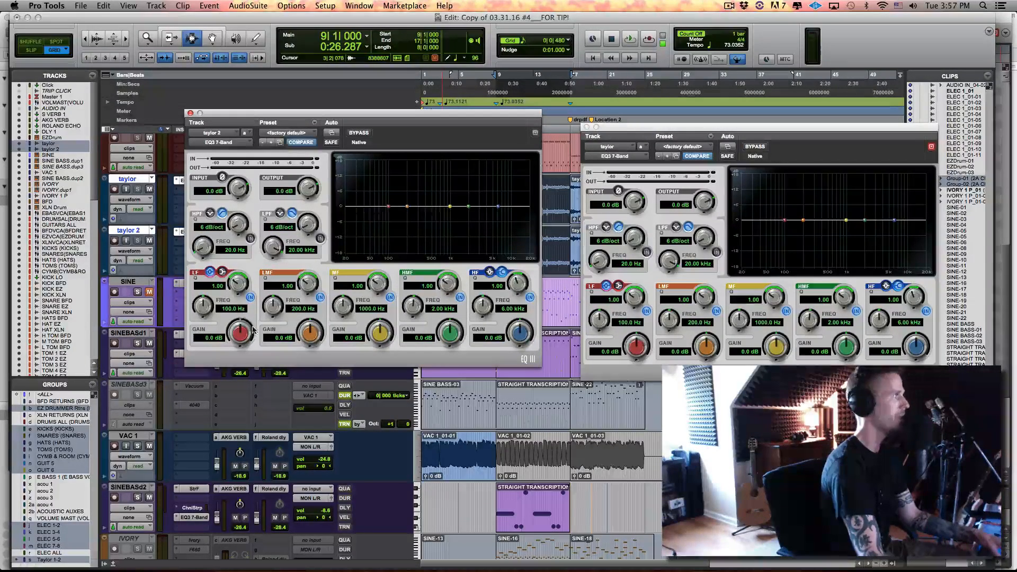
pyautogui.moveTo(246, 331); pyautogui.dragTo(247, 308)
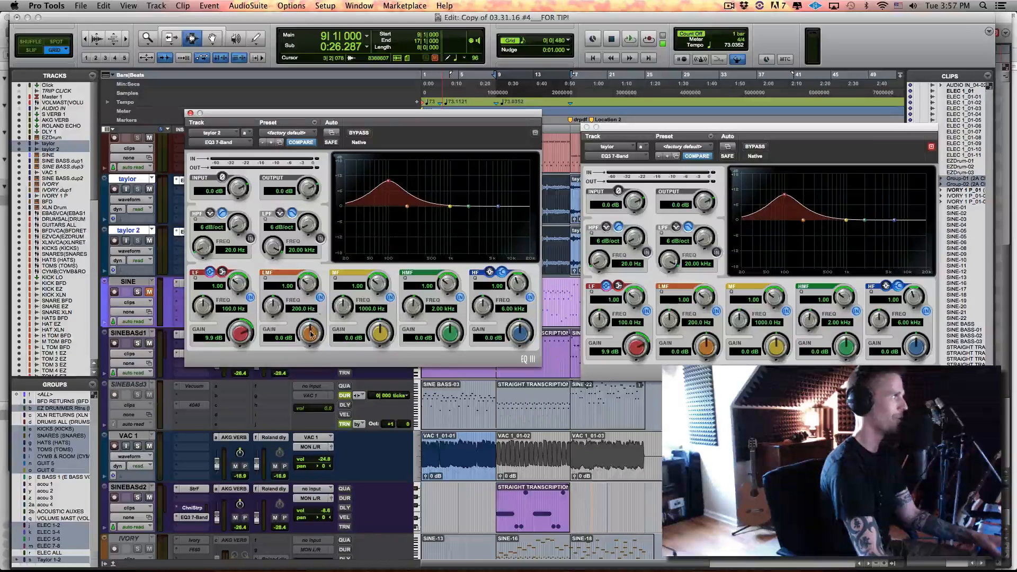
pyautogui.moveTo(311, 333); pyautogui.dragTo(317, 371)
pyautogui.moveTo(378, 332); pyautogui.dragTo(387, 296)
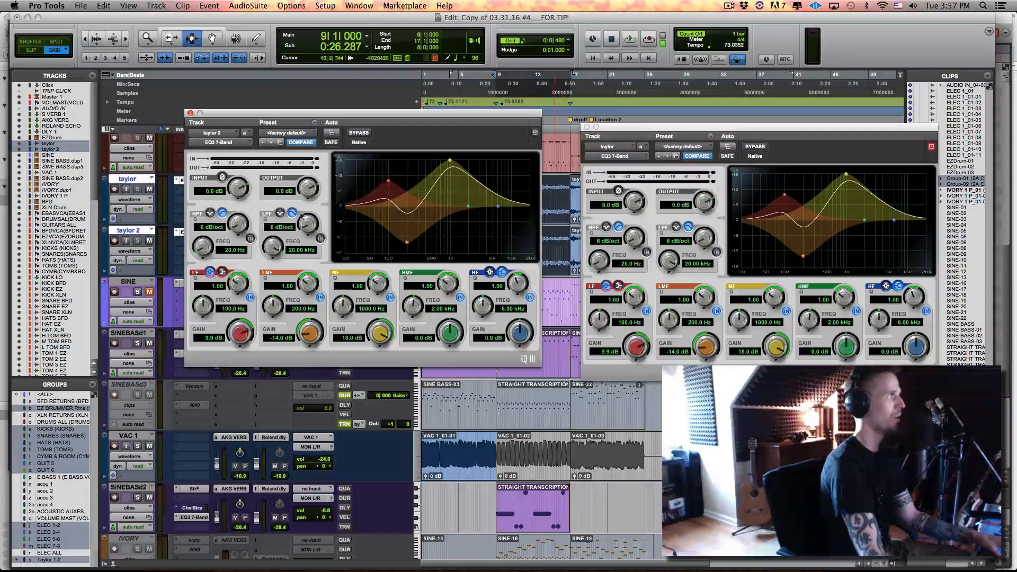
pyautogui.click(307, 133)
pyautogui.click(333, 134)
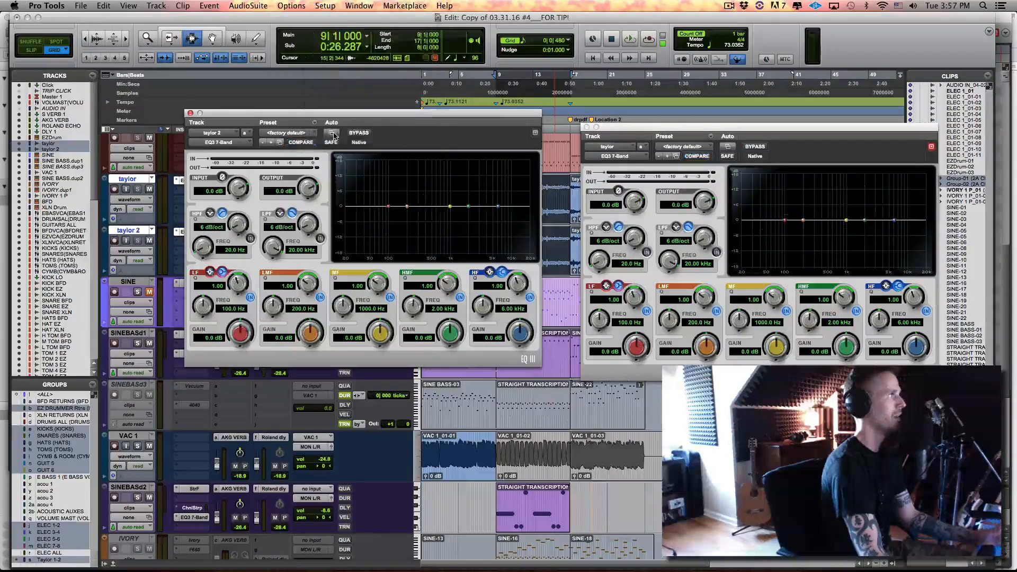
# Review the linked attributes of the Taylor 1-2 group in Modify Groups, and close the dialog
pyautogui.moveTo(42, 568)
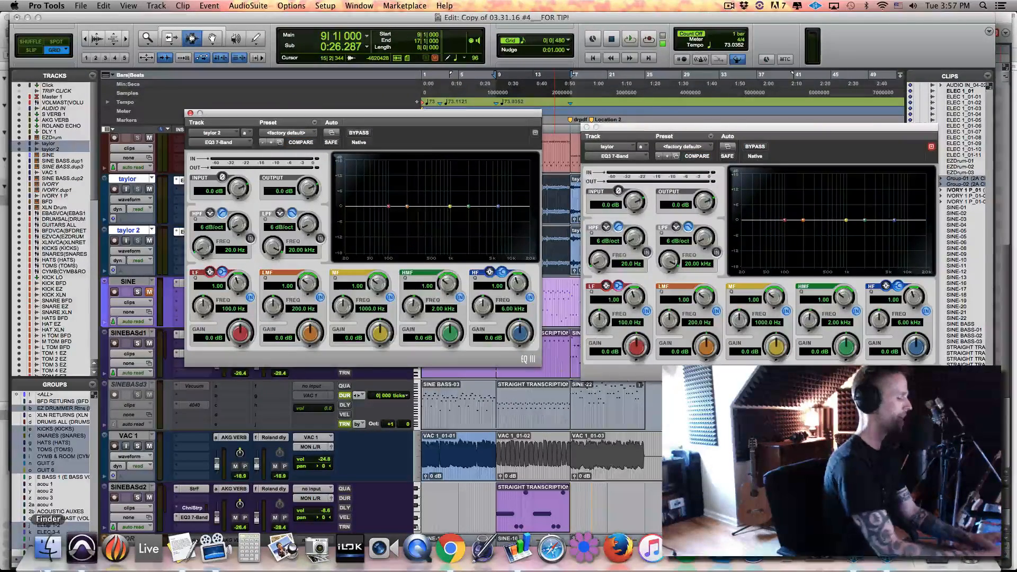
pyautogui.press('ctrl+super+g')
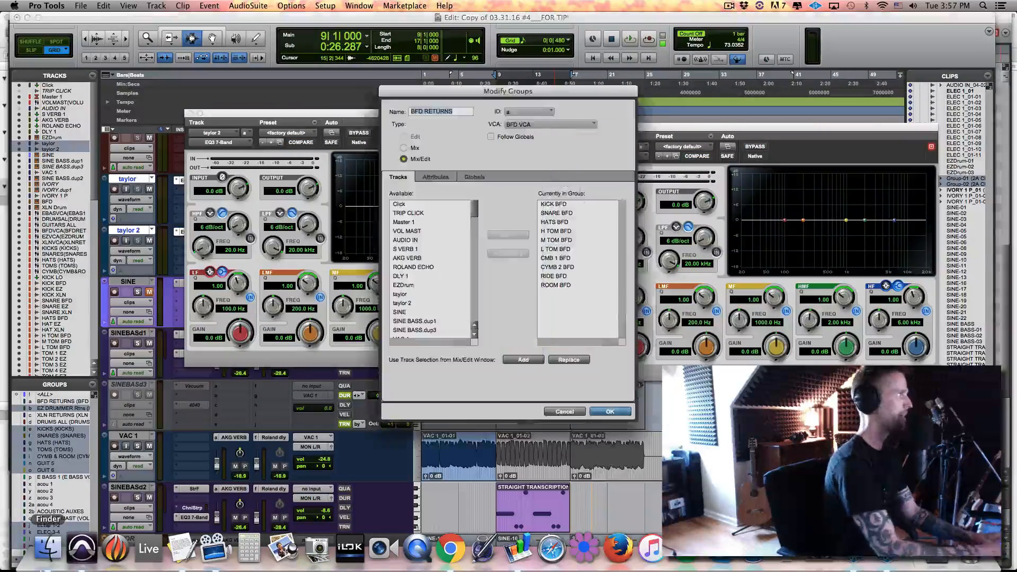
pyautogui.click(516, 117)
pyautogui.moveTo(540, 115)
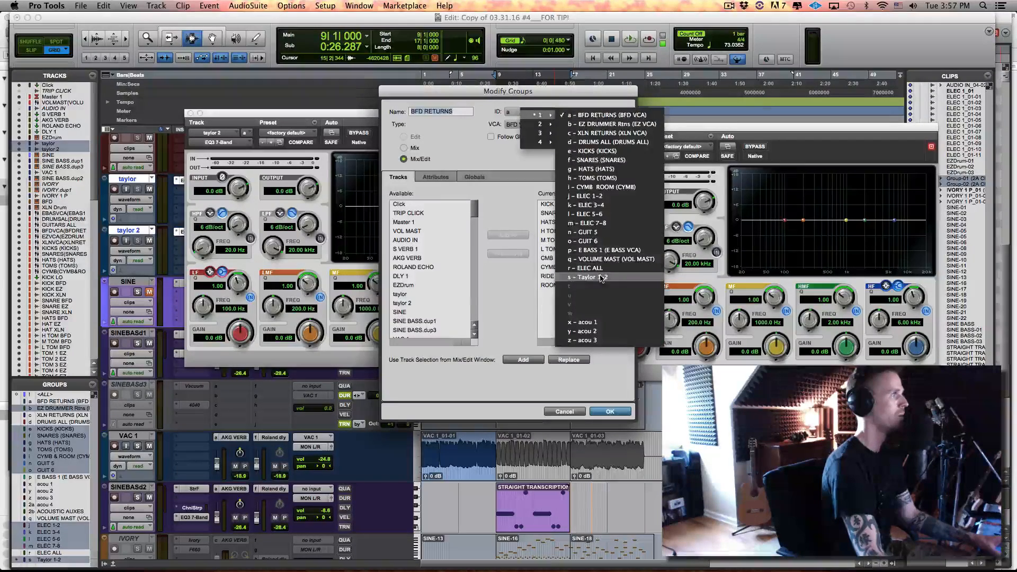
pyautogui.click(588, 277)
pyautogui.click(436, 177)
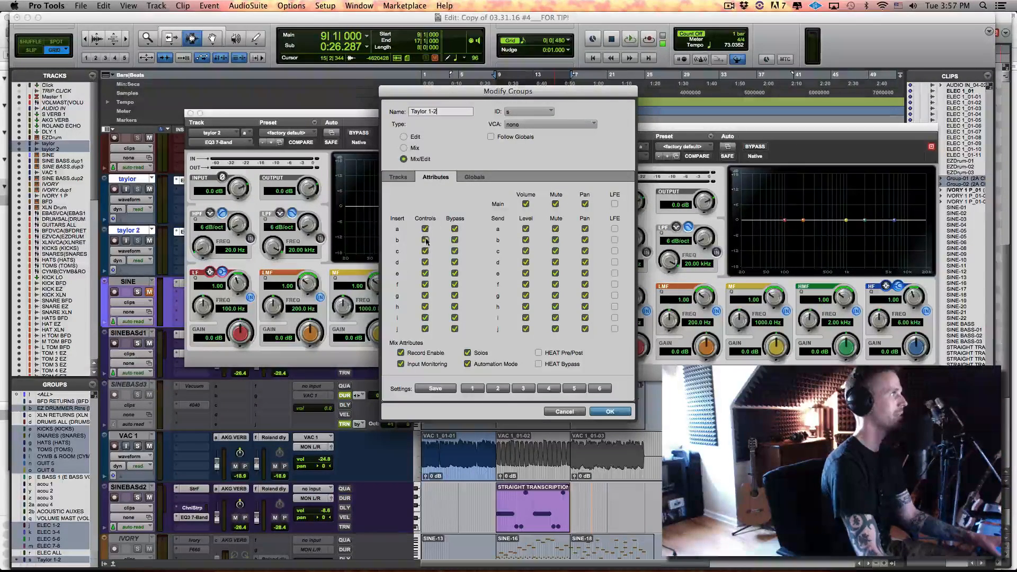
pyautogui.click(619, 412)
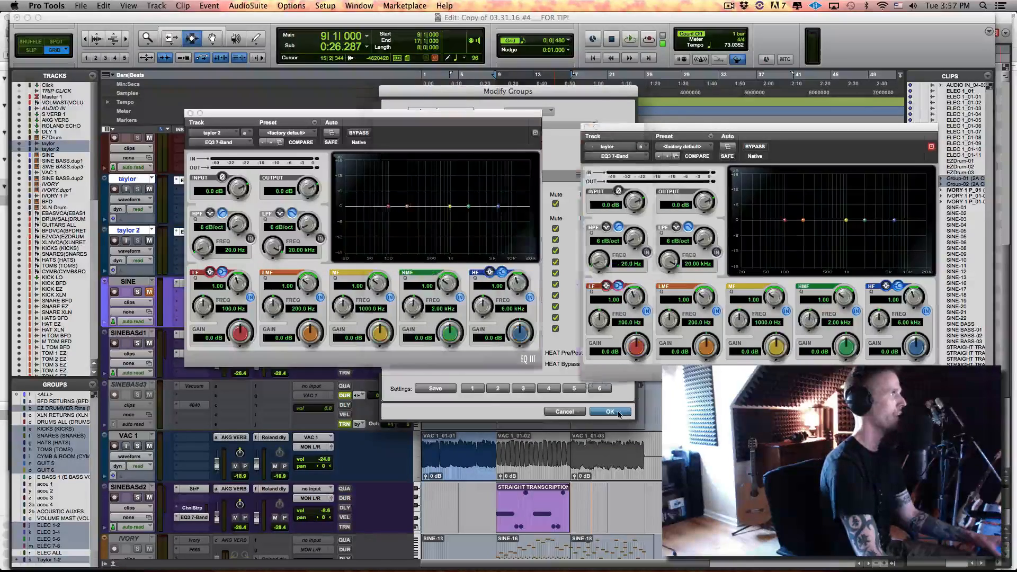
# Test the EQ link again by boosting taylor 2's LMF gain to about 15 dB, and restore the factory default
pyautogui.moveTo(311, 333); pyautogui.dragTo(314, 301)
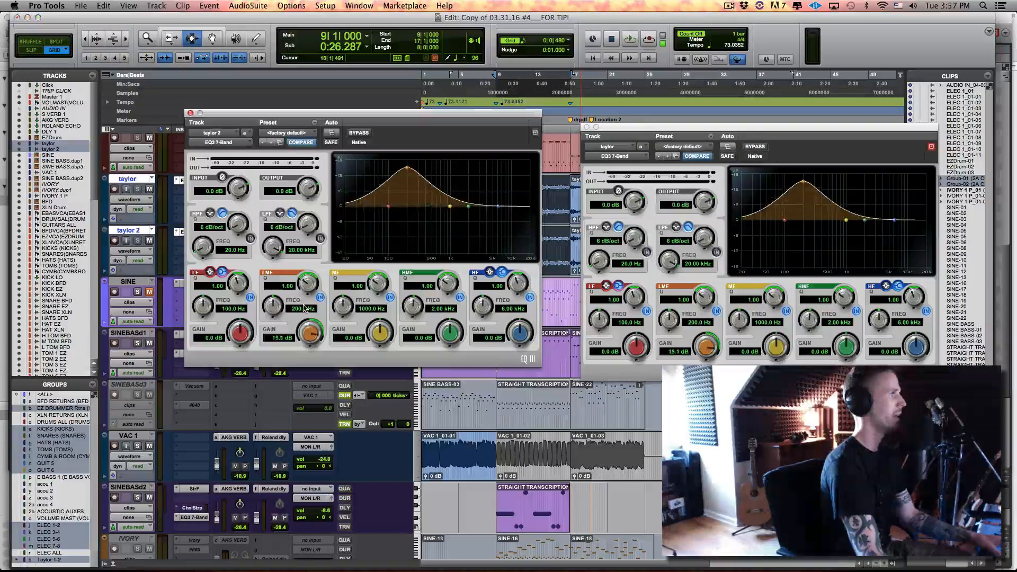
pyautogui.click(288, 133)
pyautogui.click(315, 135)
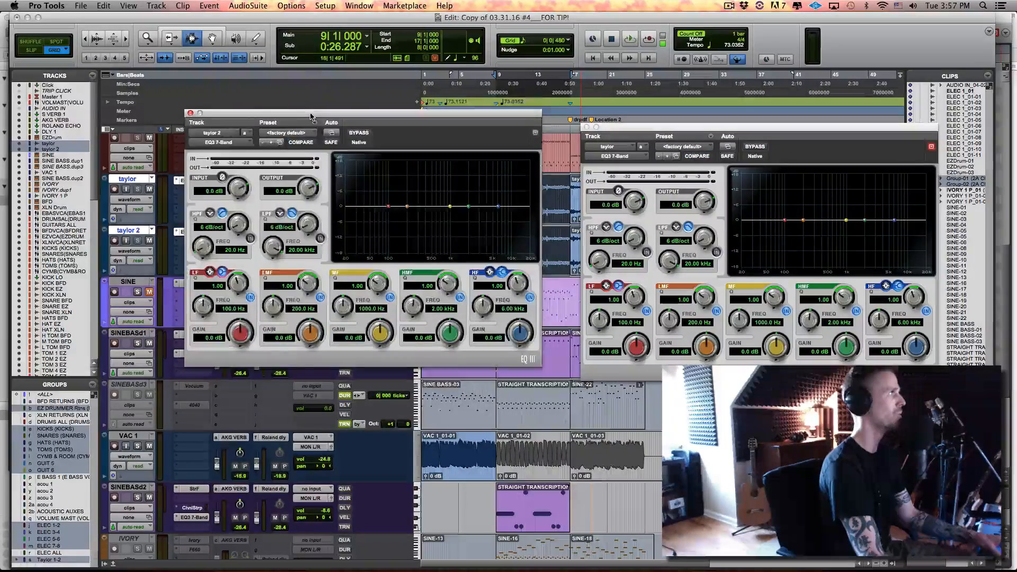
# Move both EQ windows below the taylor tracks, and play their clips from bar 9 with both tracks soloed
pyautogui.moveTo(303, 115); pyautogui.dragTo(259, 291)
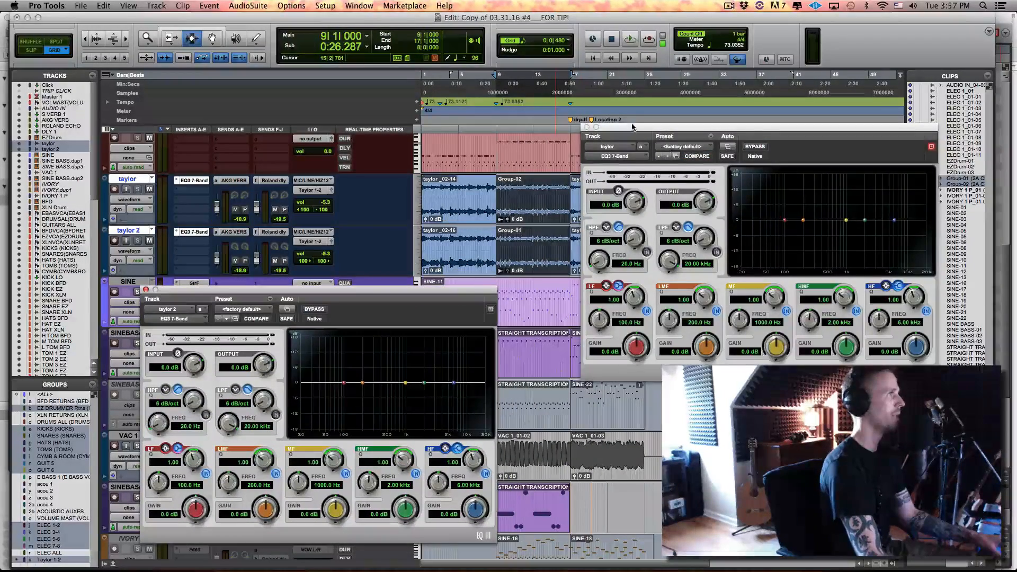
pyautogui.moveTo(631, 127); pyautogui.dragTo(637, 295)
pyautogui.doubleClick(512, 241)
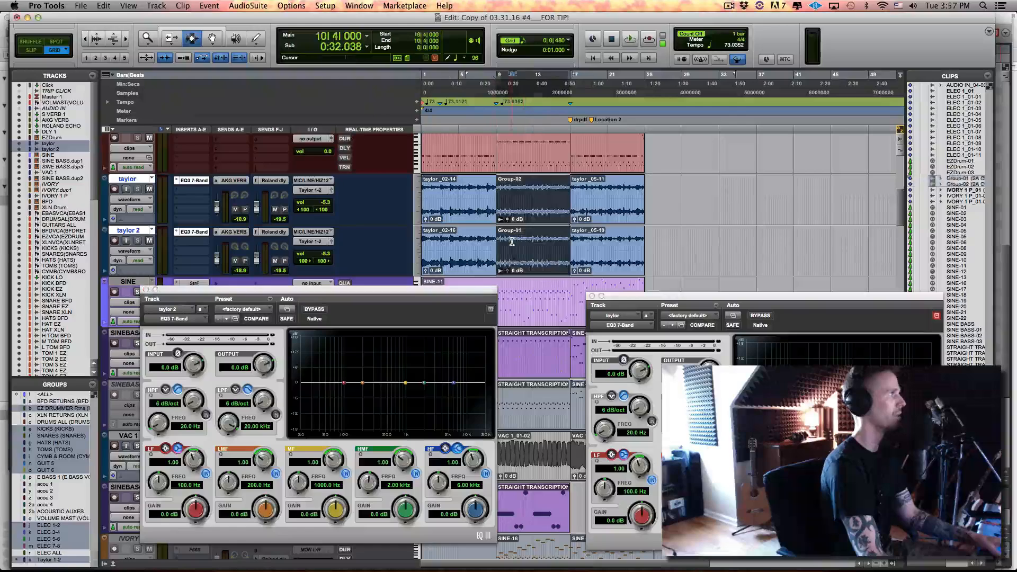
pyautogui.press('space')
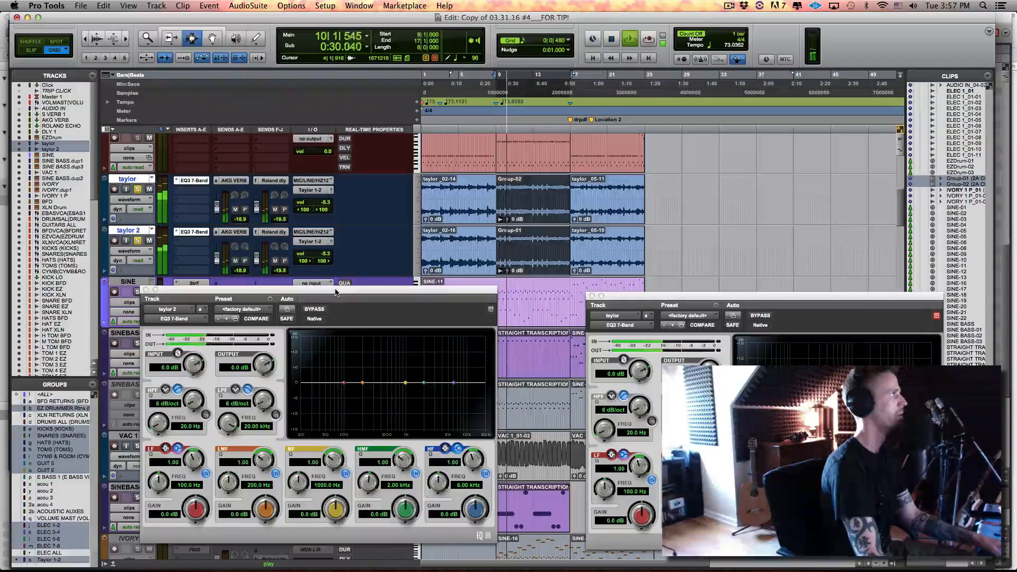
pyautogui.moveTo(334, 290); pyautogui.dragTo(427, 300)
pyautogui.press('space')
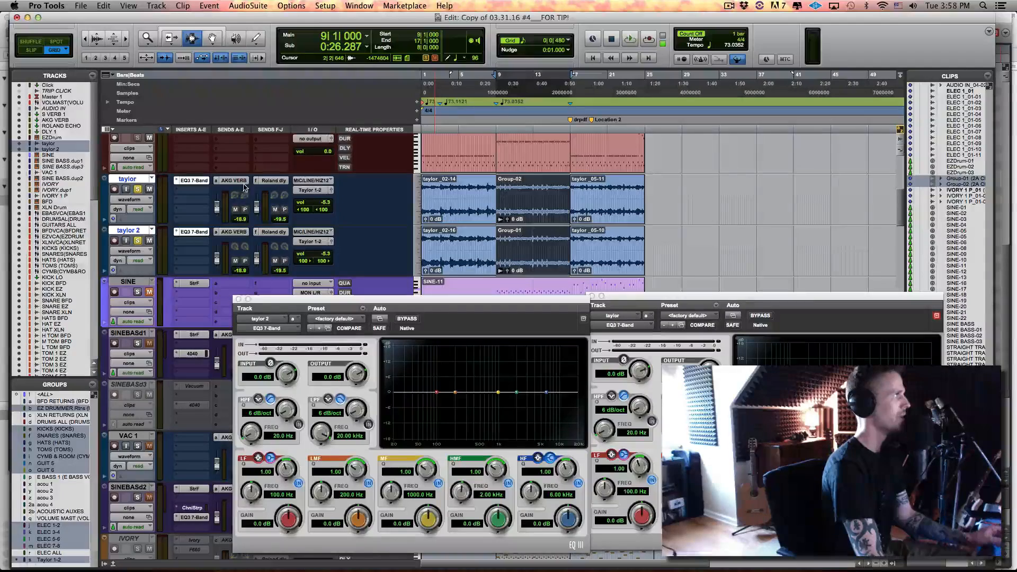
# Route the outputs of both taylor tracks to MON L/R (Stereo)
pyautogui.click(316, 190)
pyautogui.moveTo(349, 191)
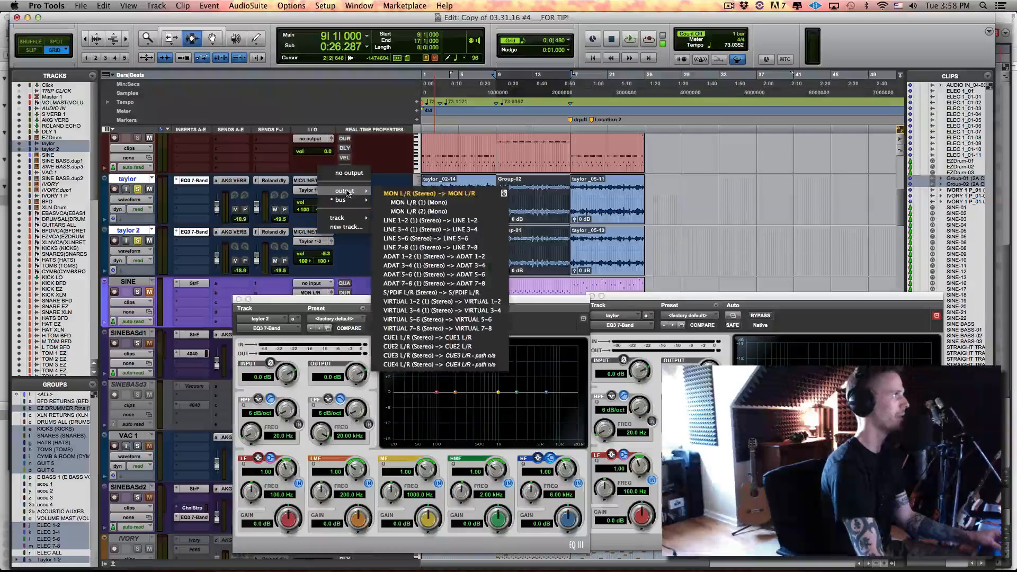
pyautogui.click(393, 193)
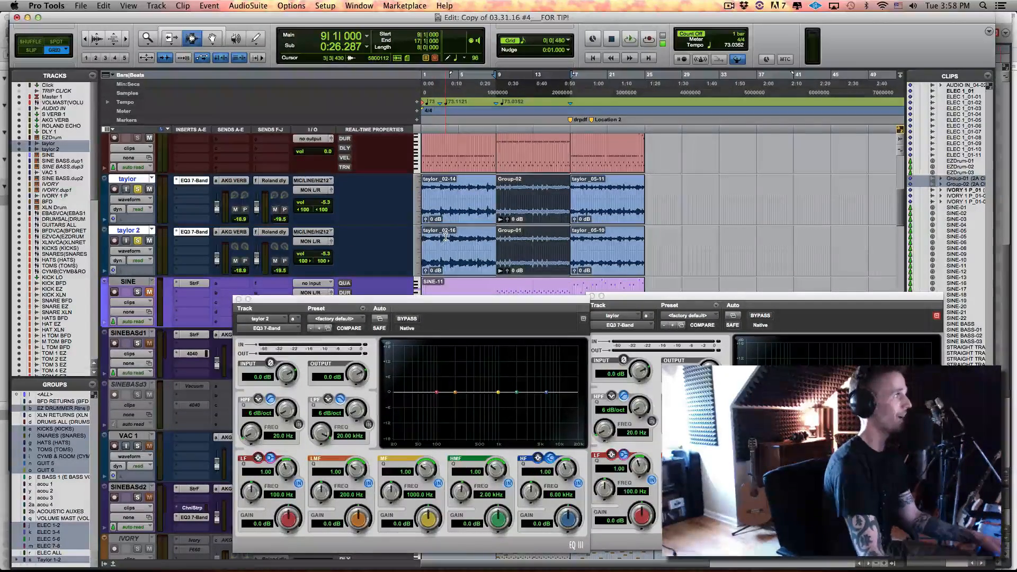
# Enable the high-pass filter on the linked EQs at 18 dB/oct and 83.0 Hz while auditioning the passage from bar 9
pyautogui.press('space')
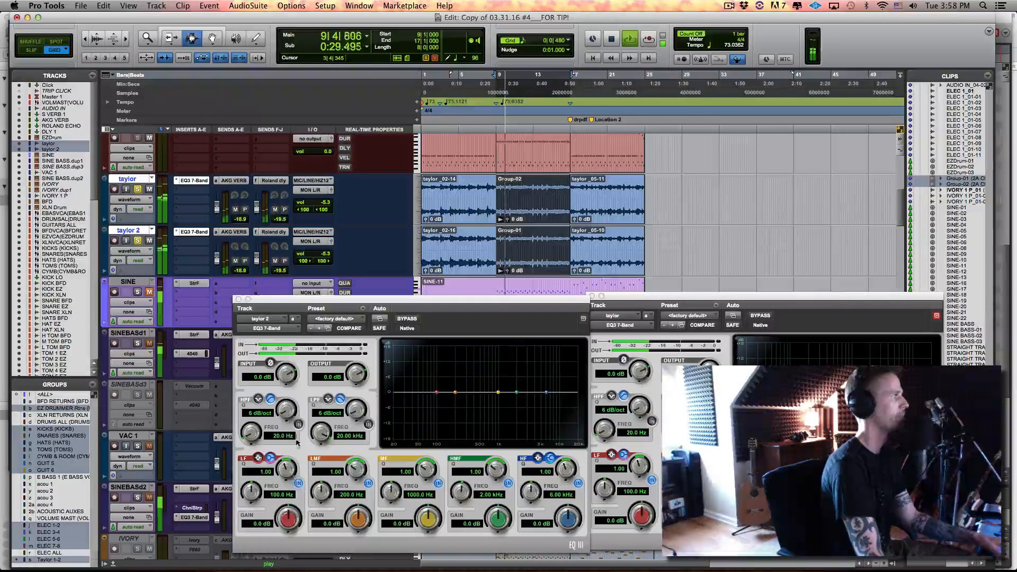
pyautogui.click(298, 425)
pyautogui.moveTo(286, 410); pyautogui.dragTo(284, 395)
pyautogui.press('space')
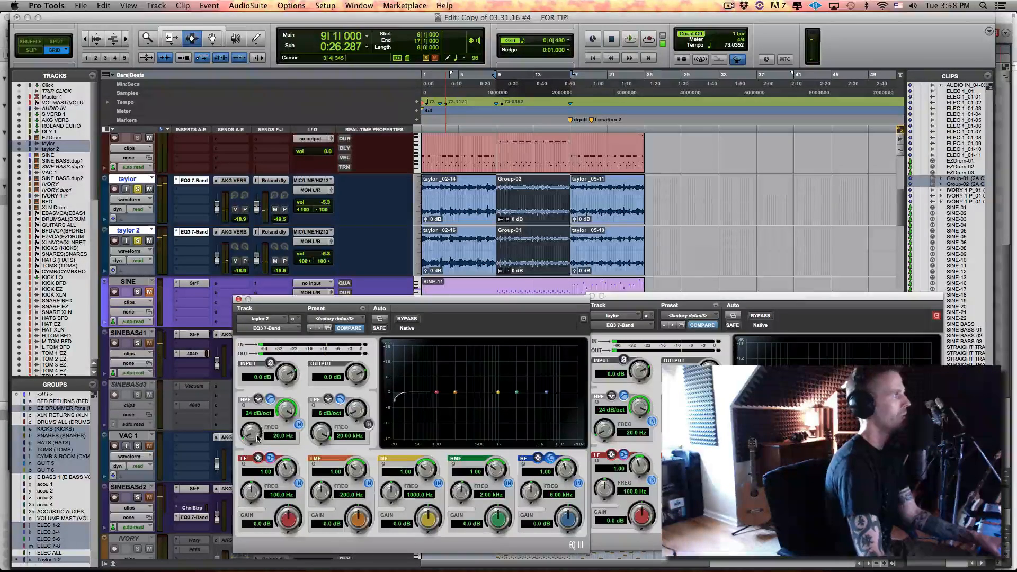
pyautogui.moveTo(289, 418); pyautogui.dragTo(256, 401)
pyautogui.press('space')
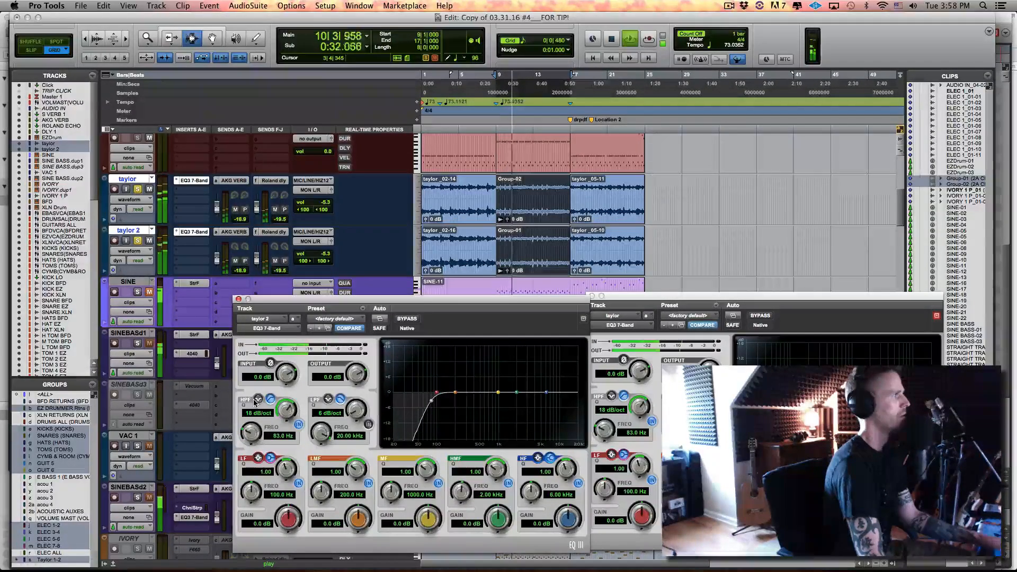
# Switch the linked EQs' LF band to a peak shape, set the LF, LMF and MF Q to 10.00, and restart playback from bar 9
pyautogui.press('space')
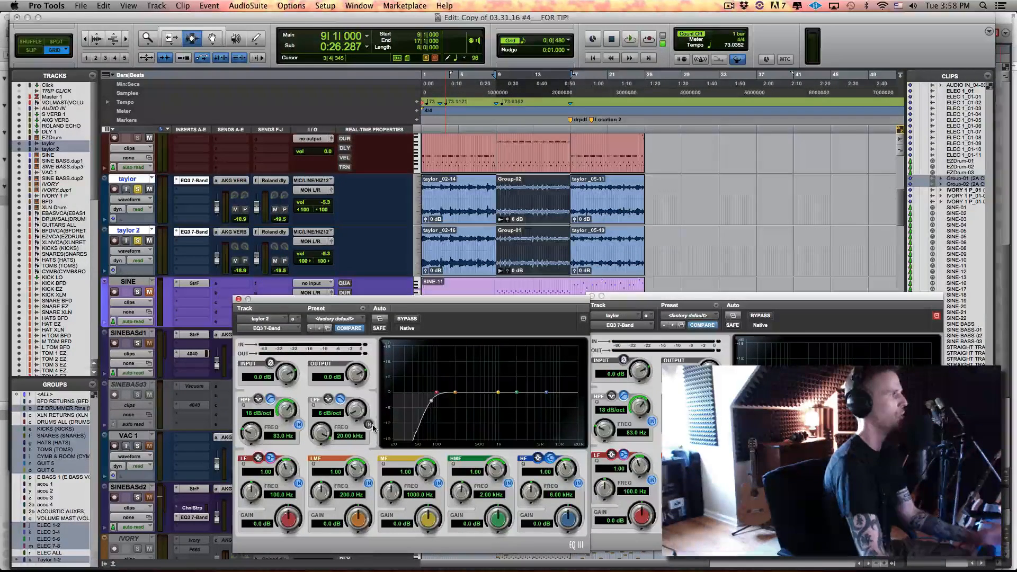
pyautogui.click(270, 457)
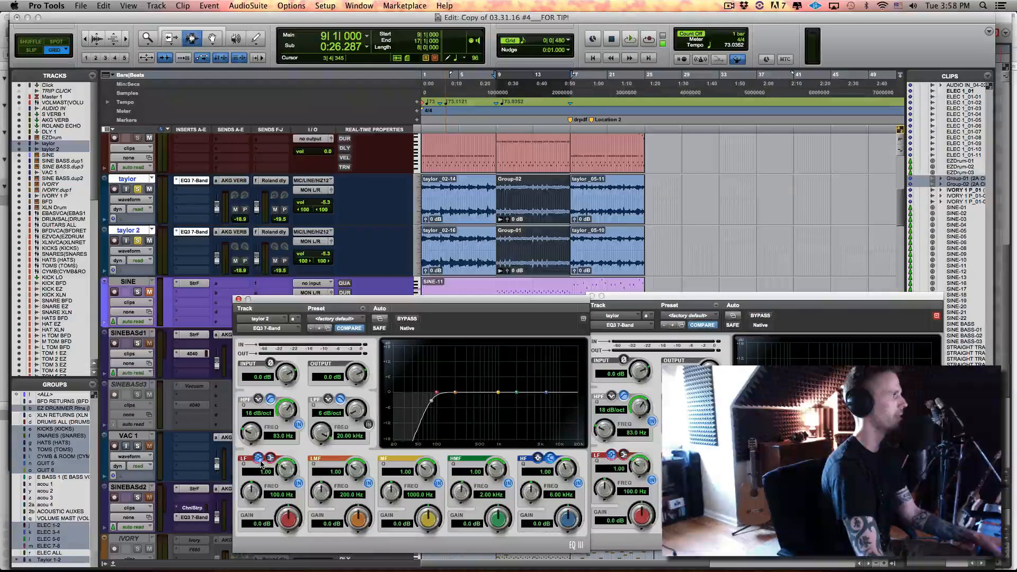
pyautogui.moveTo(357, 472); pyautogui.dragTo(374, 424)
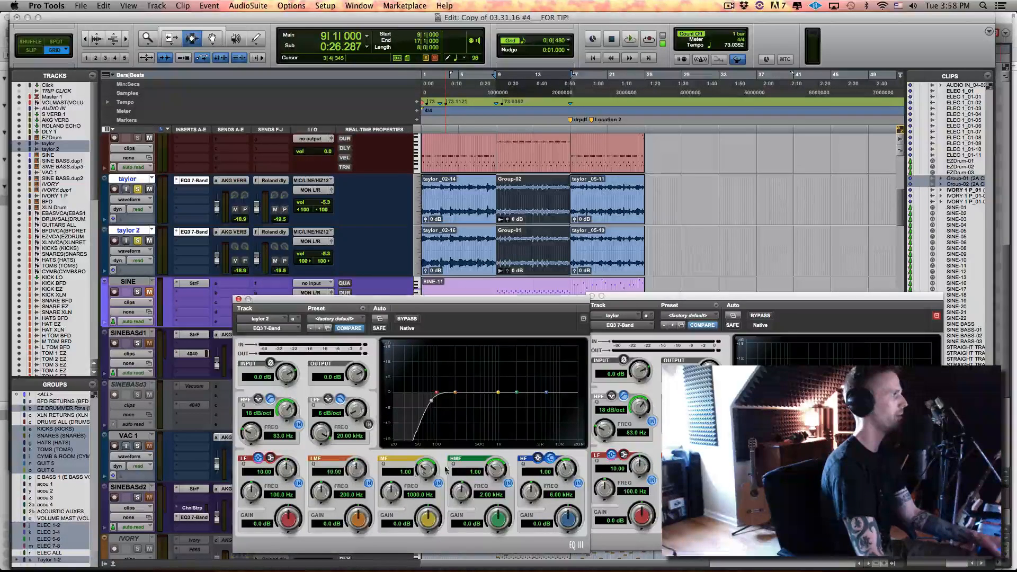
pyautogui.moveTo(418, 470); pyautogui.dragTo(417, 379)
pyautogui.press('space')
# Sweep boosted LF and LMF bands for resonances, and cut LF by 9.5 dB at 166.0 Hz and LMF by 6.0 dB at 254.6 Hz
pyautogui.moveTo(288, 519); pyautogui.dragTo(297, 439)
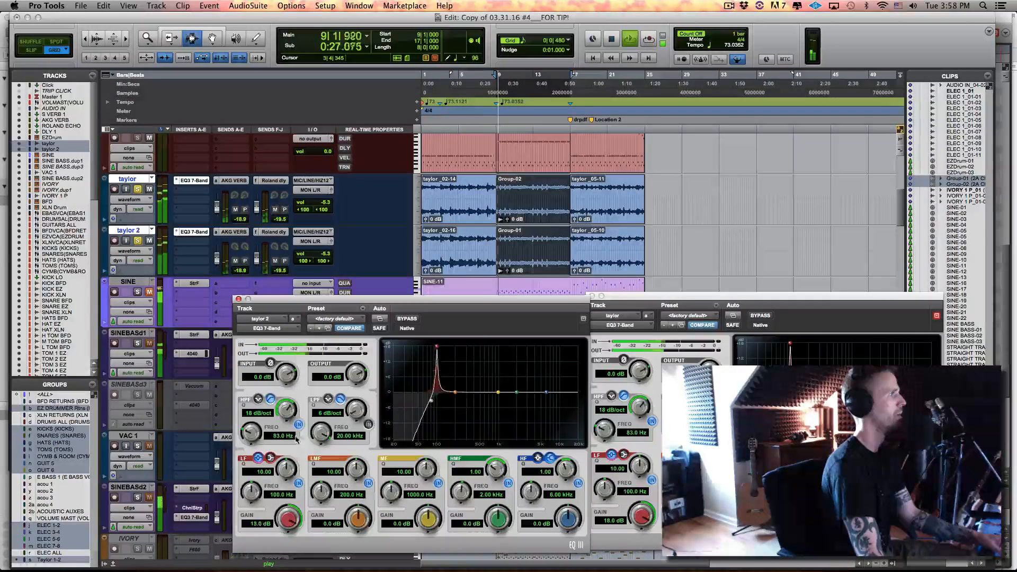
pyautogui.moveTo(258, 488); pyautogui.dragTo(264, 457)
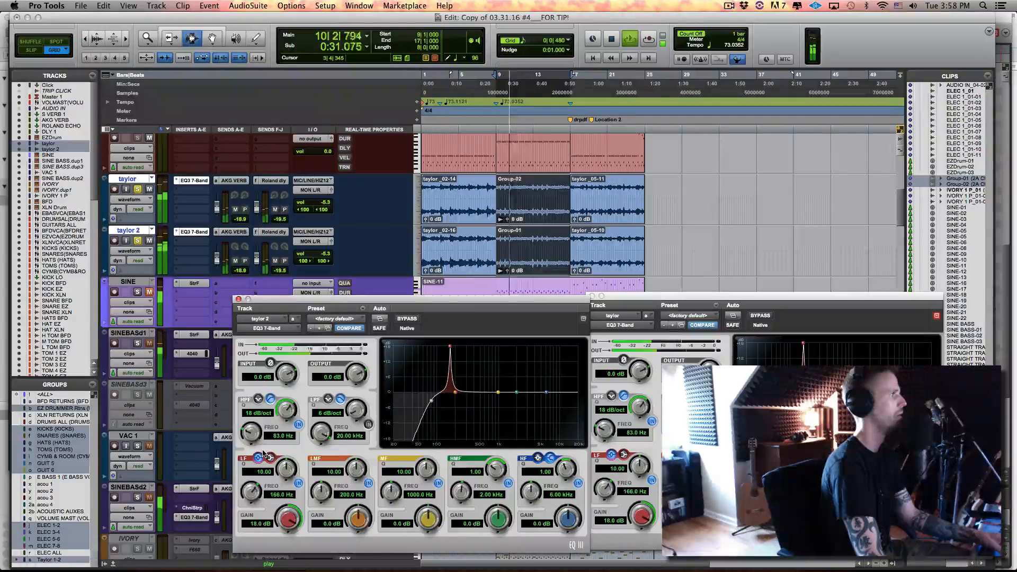
pyautogui.moveTo(289, 519); pyautogui.dragTo(321, 484)
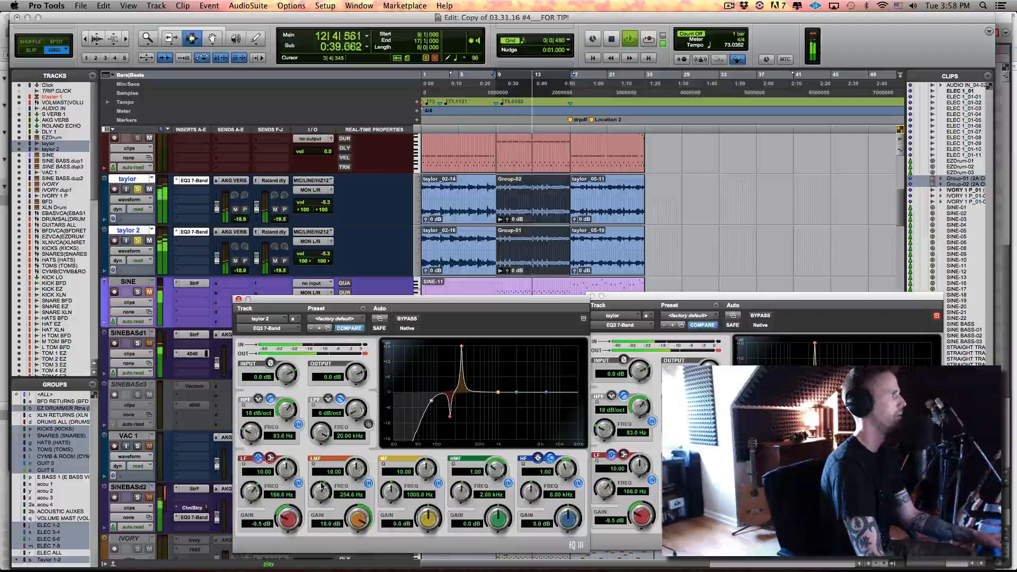
pyautogui.moveTo(358, 520); pyautogui.dragTo(359, 551)
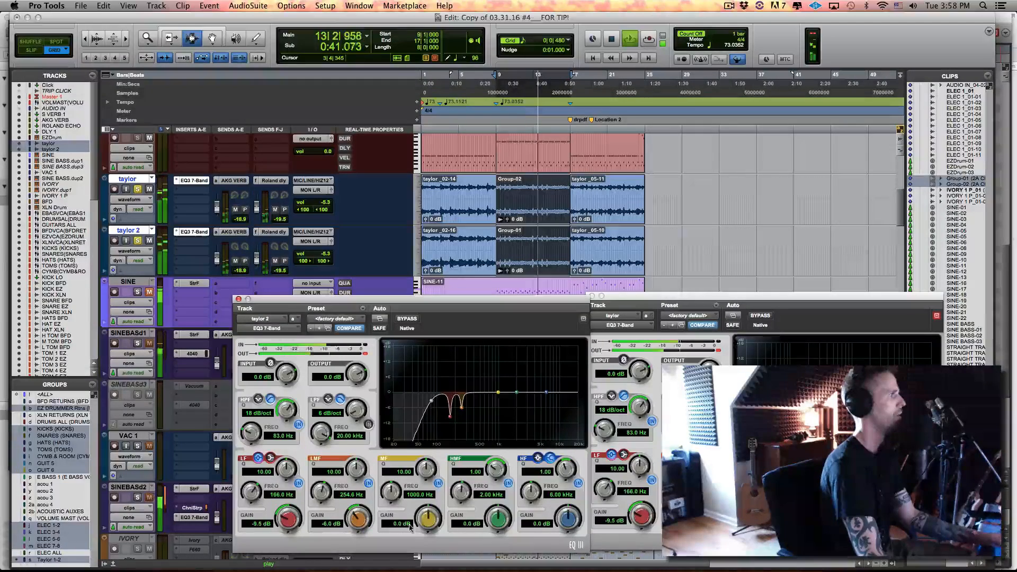
# Boost the MF band to 18.0 dB to sweep for a resonance, and cut it by 6.7 dB at 613.4 Hz
pyautogui.moveTo(426, 520); pyautogui.dragTo(425, 413)
pyautogui.moveTo(389, 494)
pyautogui.mouseDown()
pyautogui.moveTo(384, 508)
pyautogui.moveTo(388, 489)
pyautogui.mouseUp()
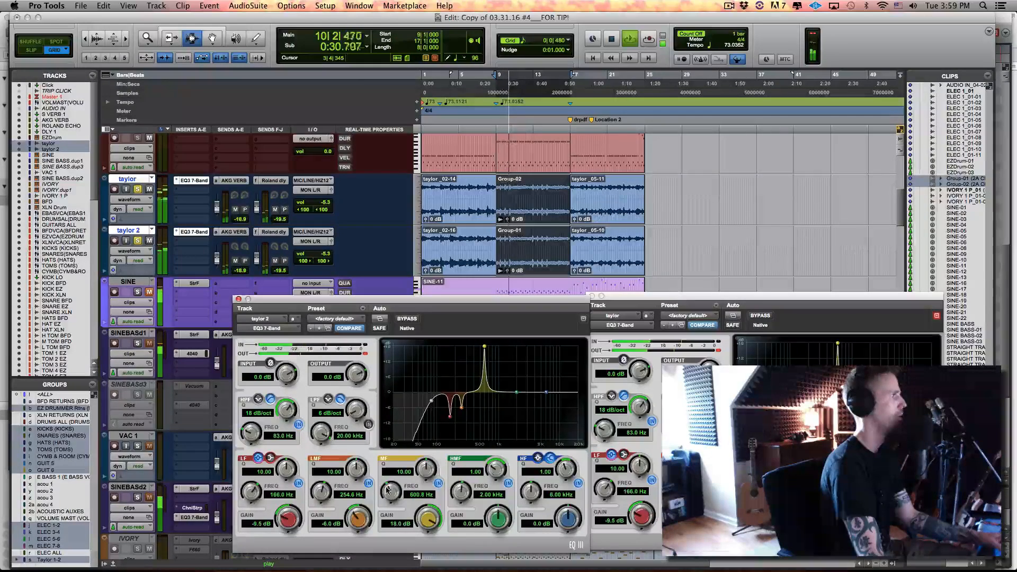
pyautogui.moveTo(388, 490); pyautogui.dragTo(388, 489)
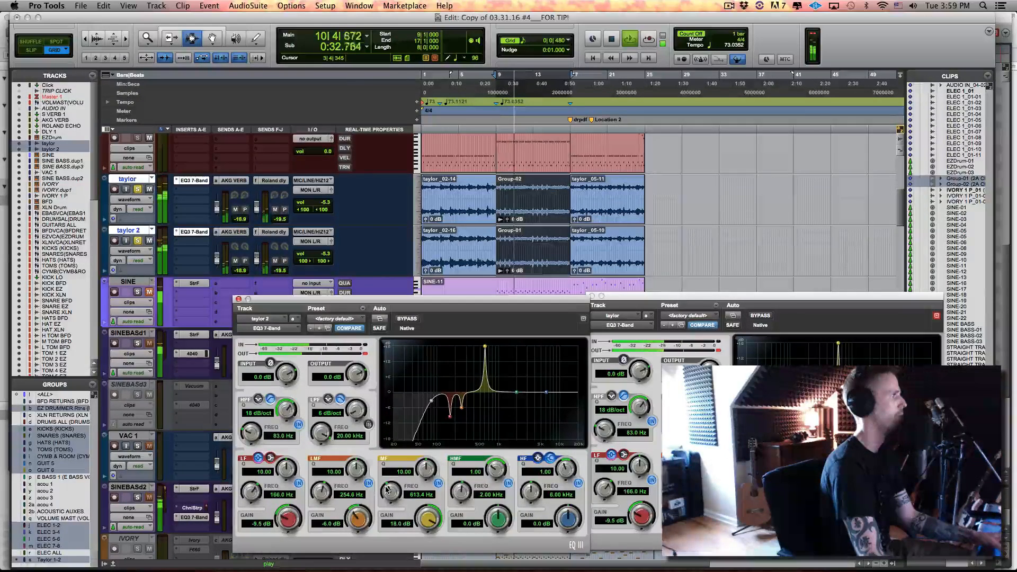
pyautogui.moveTo(428, 520); pyautogui.dragTo(428, 567)
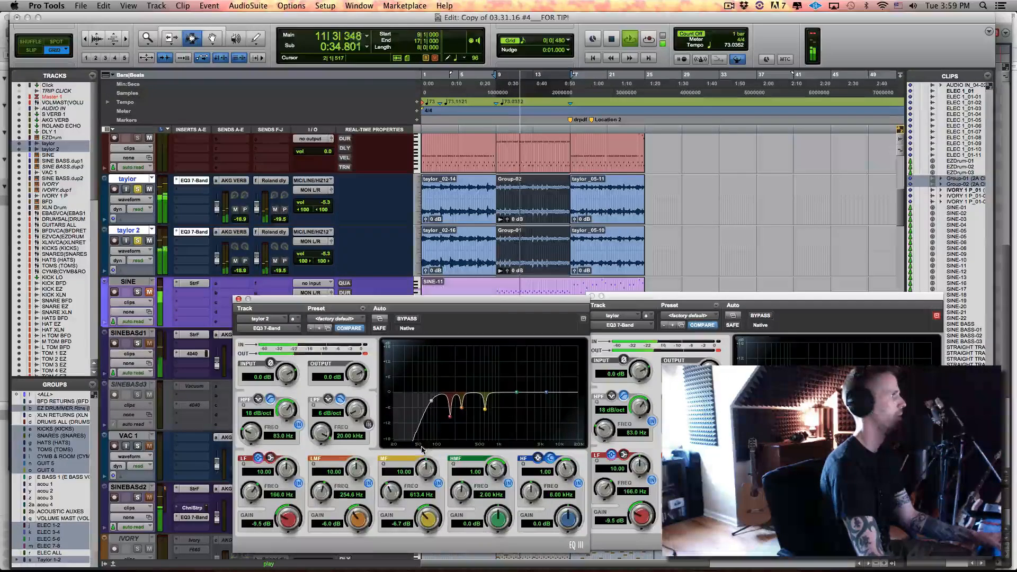
# Soften the low cuts, setting LF to Q 7.50 and -5.6 dB, and LMF to Q 9.33 and -5.2 dB
pyautogui.moveTo(289, 469); pyautogui.dragTo(294, 479)
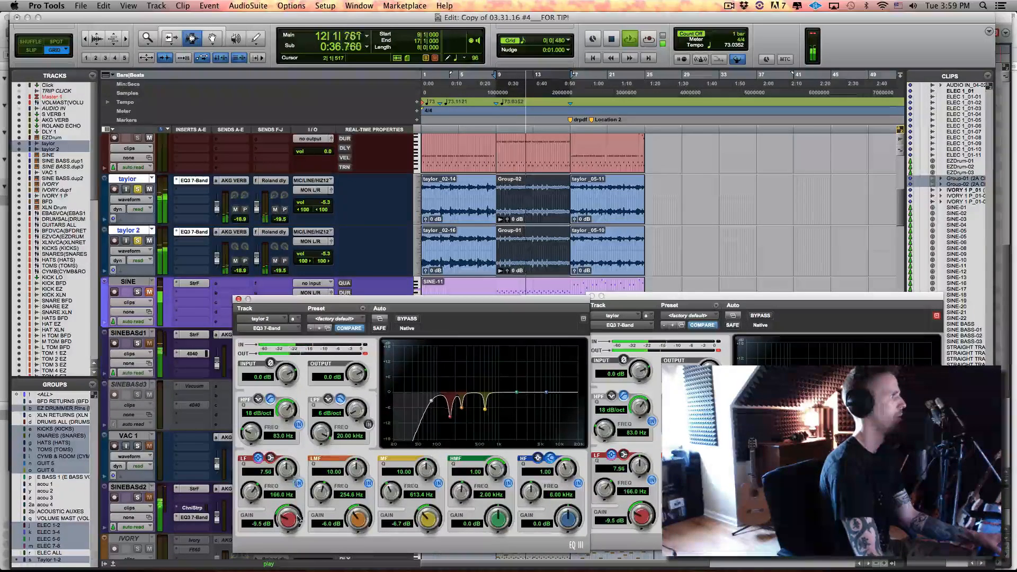
pyautogui.moveTo(298, 520)
pyautogui.mouseDown()
pyautogui.moveTo(297, 509)
pyautogui.moveTo(295, 518)
pyautogui.mouseUp()
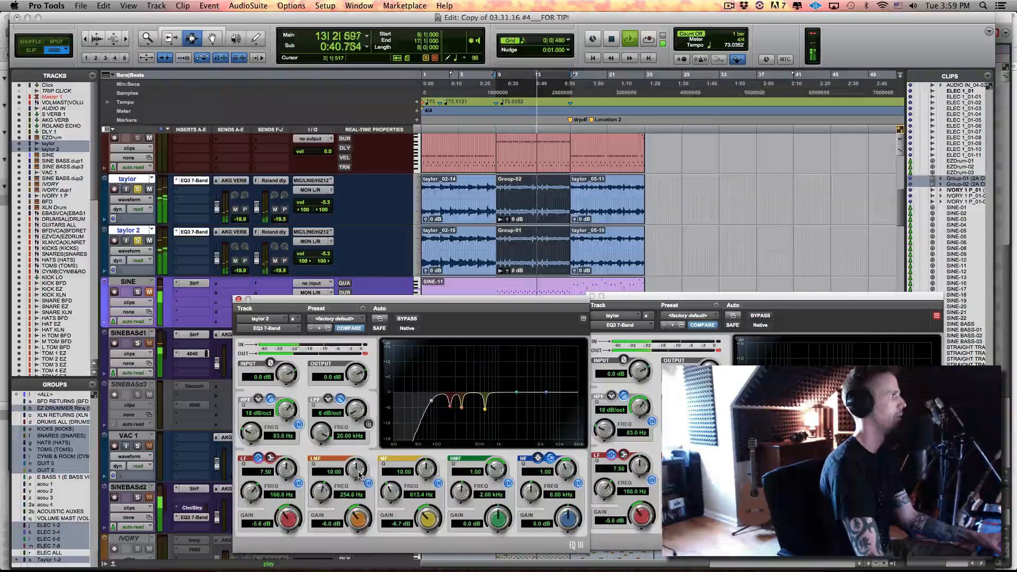
pyautogui.moveTo(357, 471); pyautogui.dragTo(358, 474)
pyautogui.moveTo(358, 520); pyautogui.dragTo(408, 521)
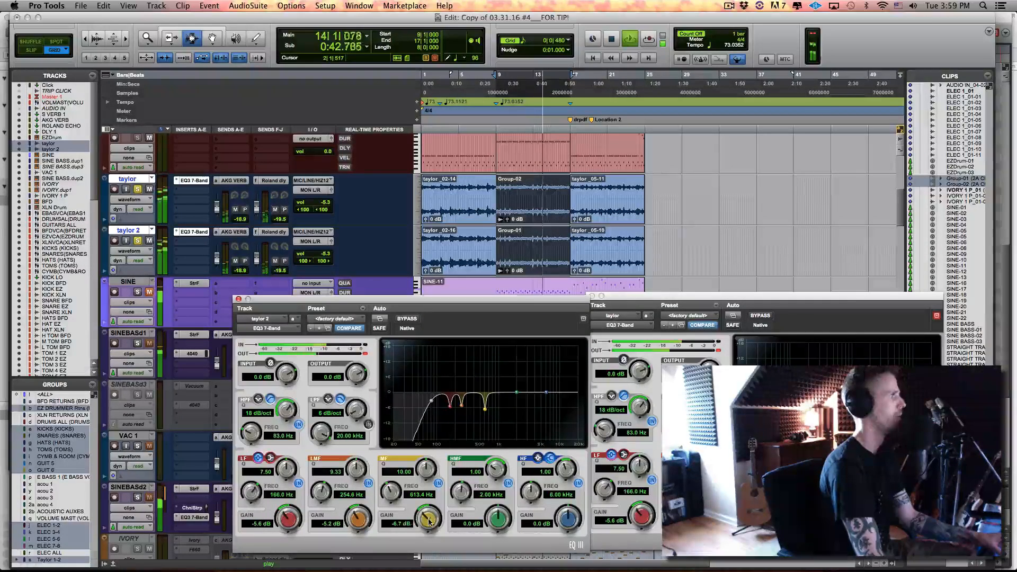
# Set the MF band to Q 7.41 and -5.3 dB, and boost the HF band 1.6 dB at 6.22 kHz with Q 0.46
pyautogui.moveTo(421, 470); pyautogui.dragTo(421, 473)
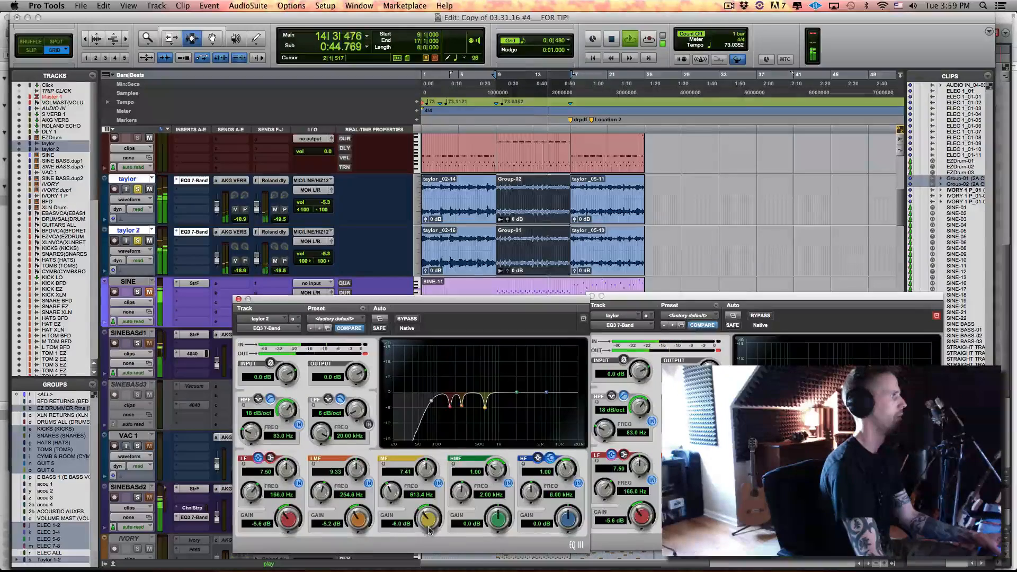
pyautogui.moveTo(428, 523); pyautogui.dragTo(428, 520)
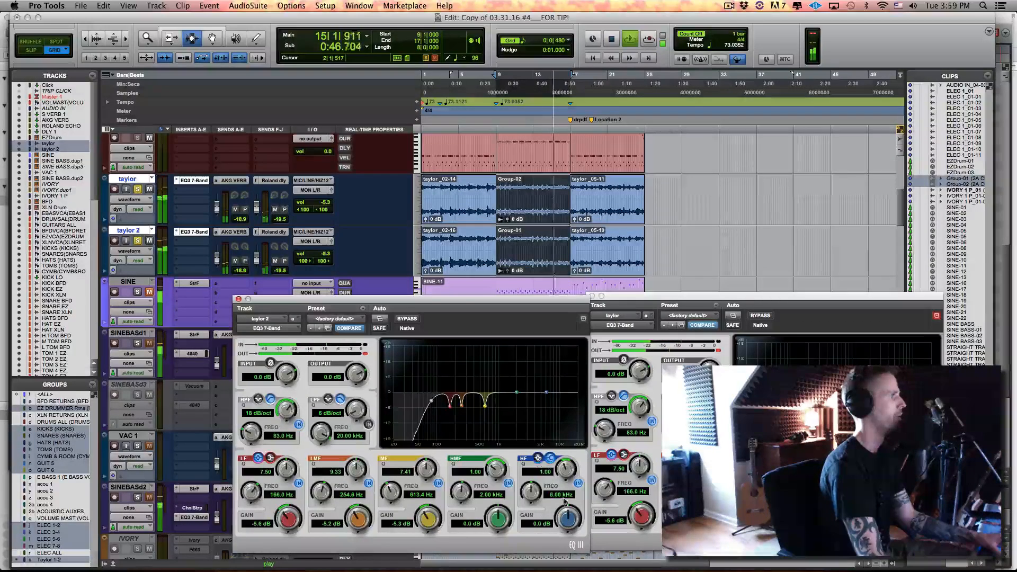
pyautogui.moveTo(566, 512); pyautogui.dragTo(566, 508)
pyautogui.moveTo(565, 468); pyautogui.dragTo(536, 490)
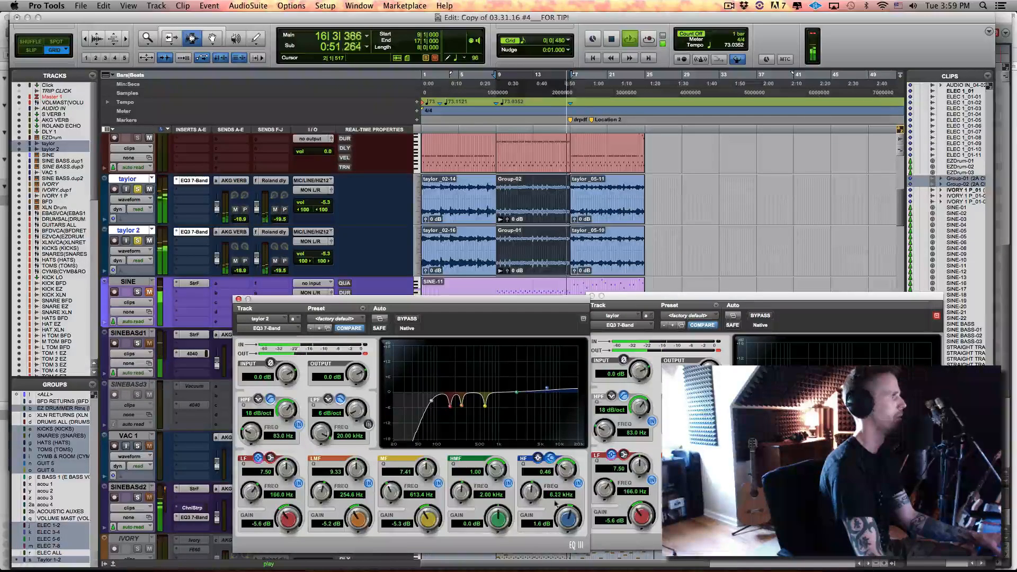
# Compare the linked EQs bypassed and active during playback, stop playback, and leave both EQs active
pyautogui.click(406, 319)
pyautogui.click(407, 319)
pyautogui.click(407, 319)
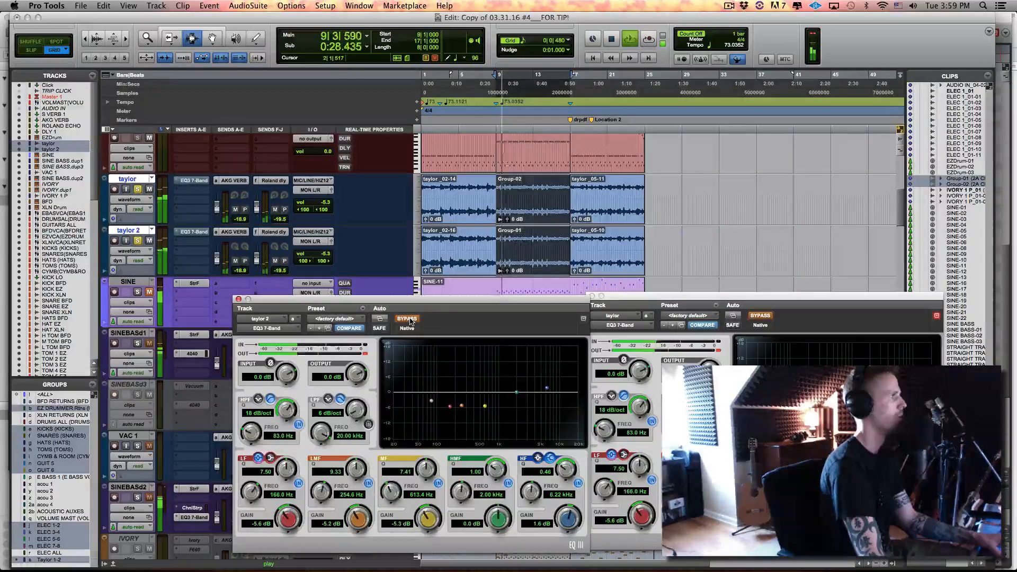
pyautogui.press('space')
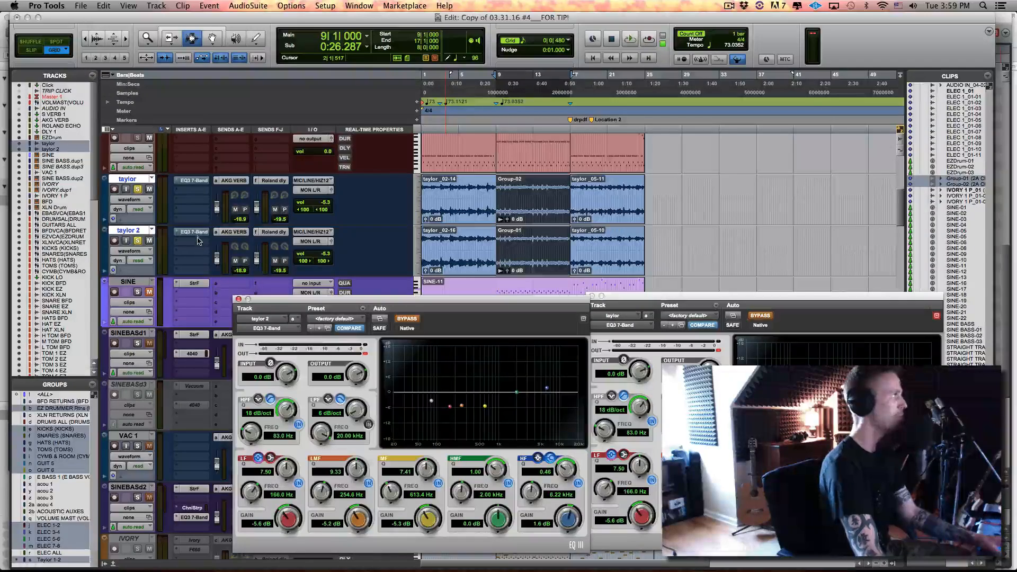
pyautogui.click(401, 320)
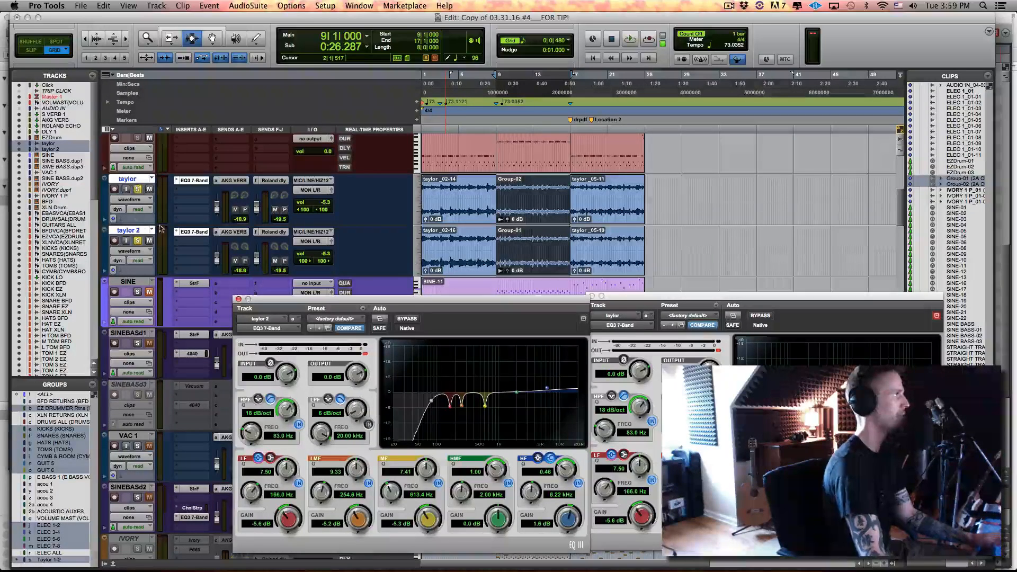
# Insert the 4030 Retro Compressor below the EQ on both selected taylor tracks, and show the taylor track's compressor window
pyautogui.click(181, 191)
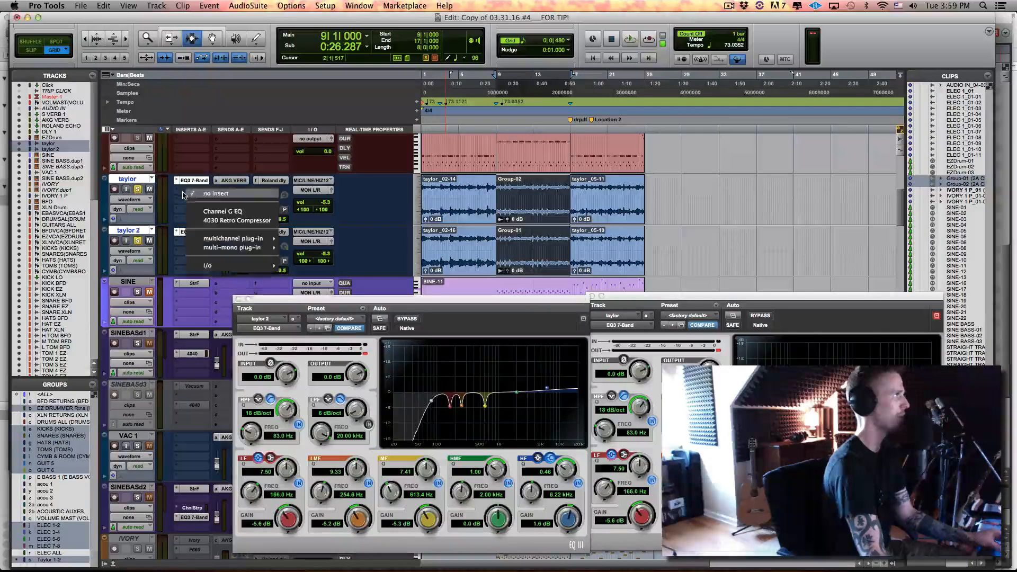
pyautogui.keyDown('alt'); pyautogui.keyDown('shift'); pyautogui.click(201, 221); pyautogui.keyUp('shift'); pyautogui.keyUp('alt')
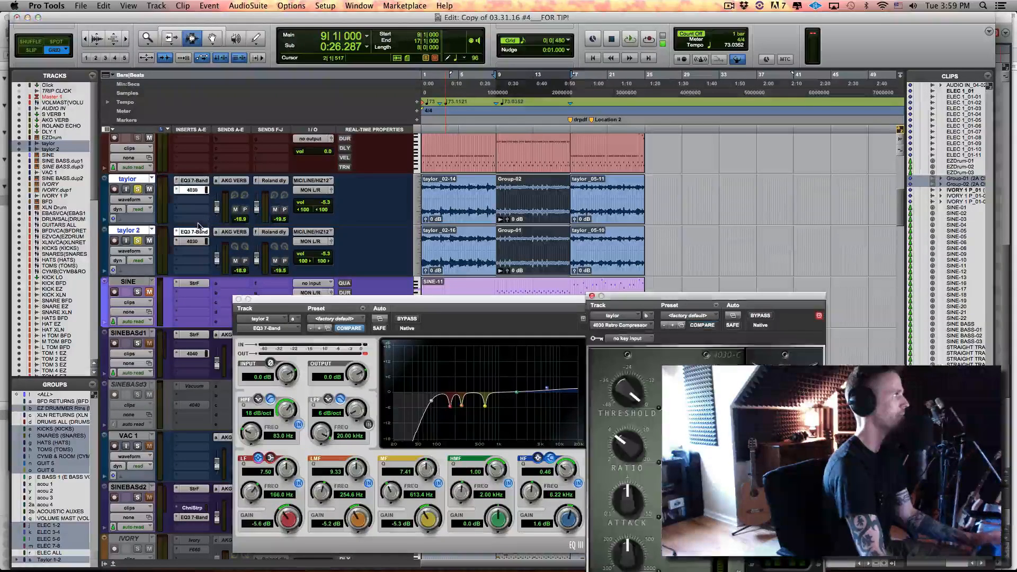
pyautogui.click(200, 191)
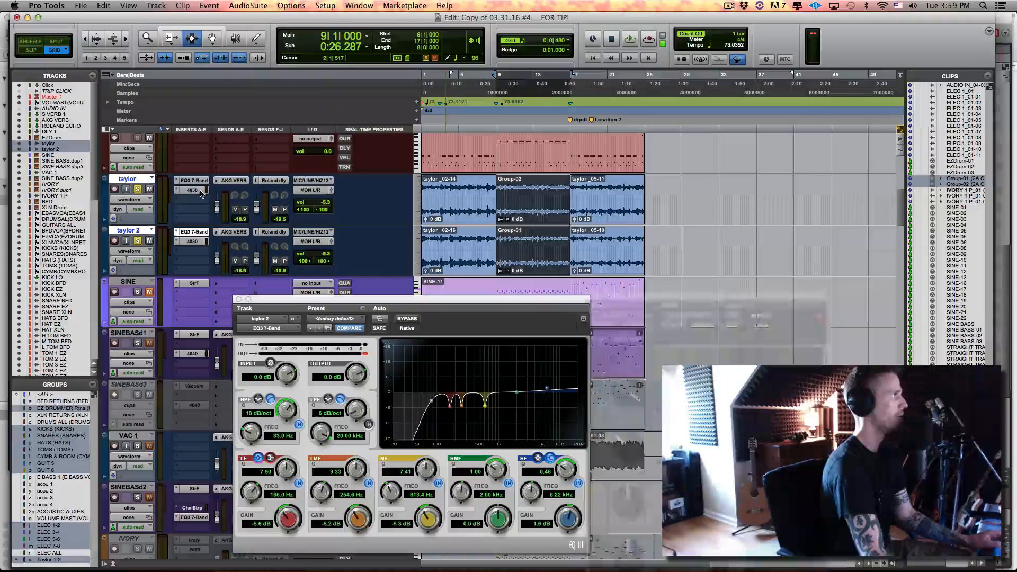
pyautogui.click(200, 192)
# Close the taylor 2 EQ window, open taylor 2's compressor, and arrange both compressor windows side by side
pyautogui.click(238, 299)
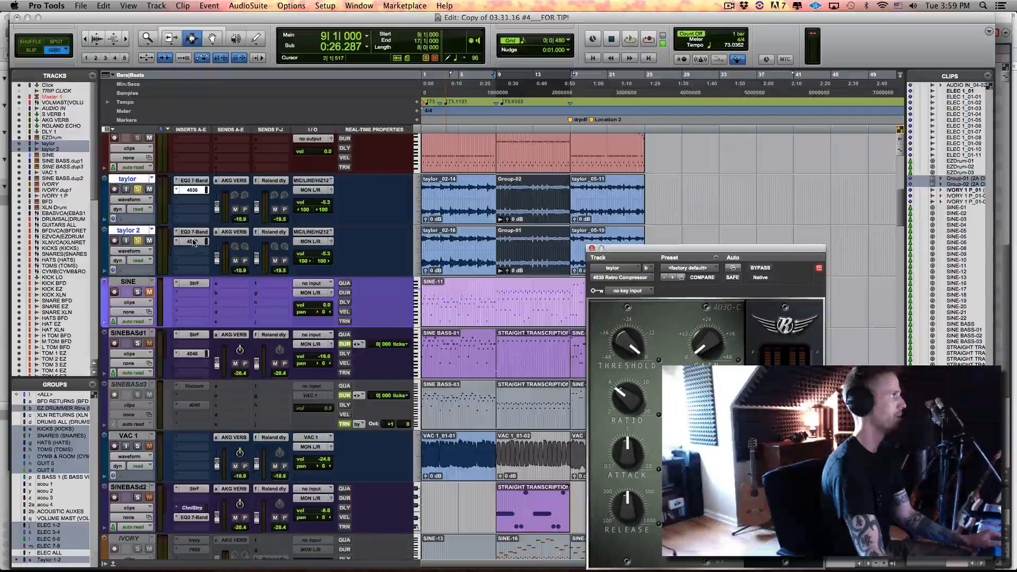
pyautogui.click(192, 241)
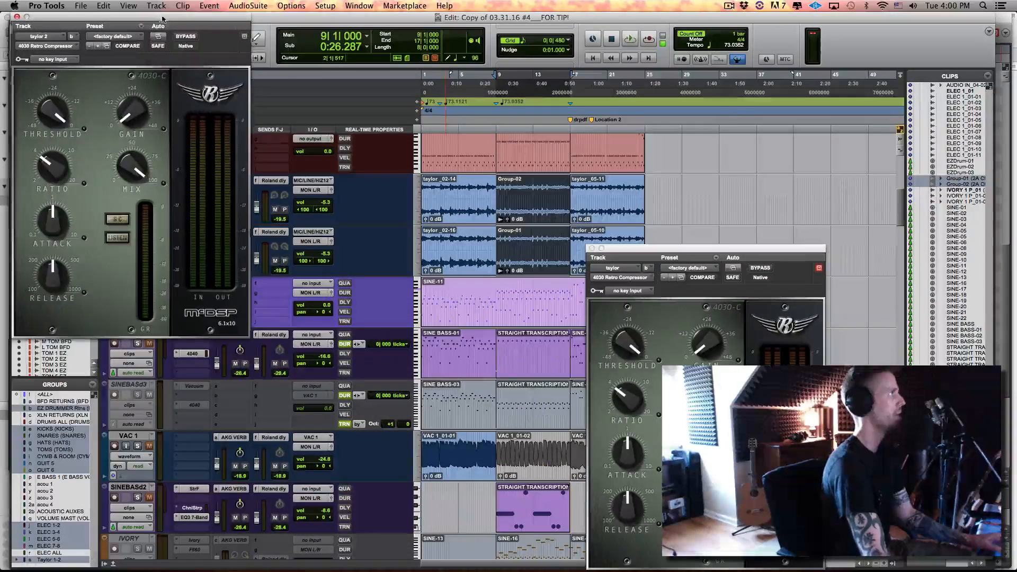
pyautogui.moveTo(160, 17); pyautogui.dragTo(427, 218)
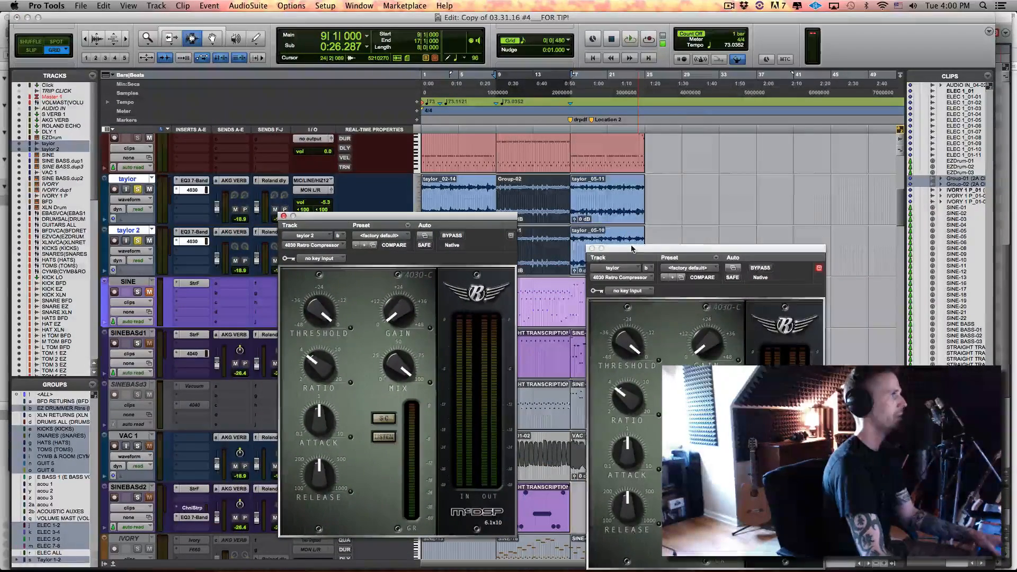
pyautogui.moveTo(638, 248); pyautogui.dragTo(606, 171)
# Play the passage from bar 9 while setting taylor 2's compressor release to its minimum and lowering its threshold, and stop playback
pyautogui.press('space')
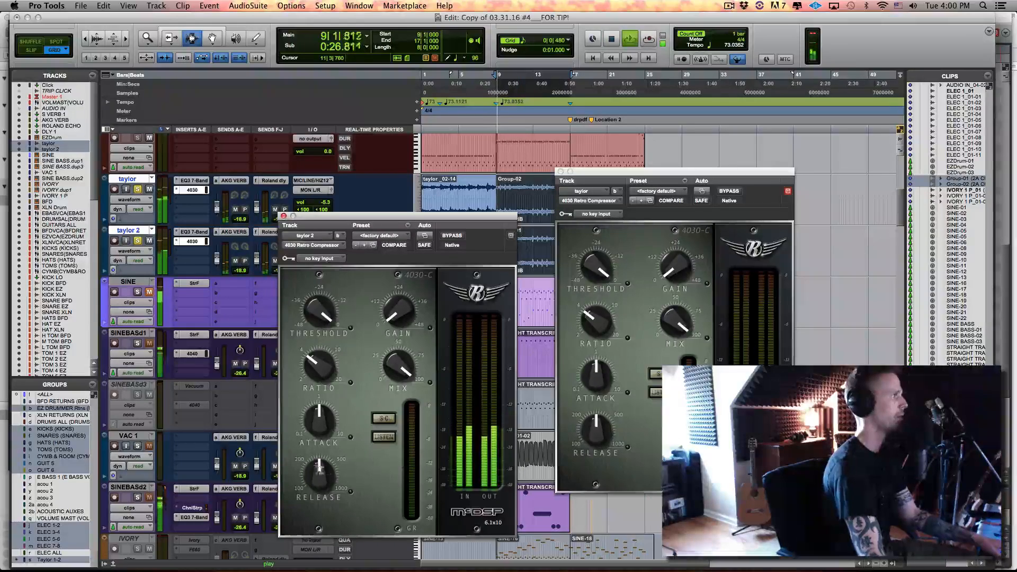
pyautogui.moveTo(318, 474); pyautogui.dragTo(318, 511)
pyautogui.moveTo(310, 305); pyautogui.dragTo(310, 314)
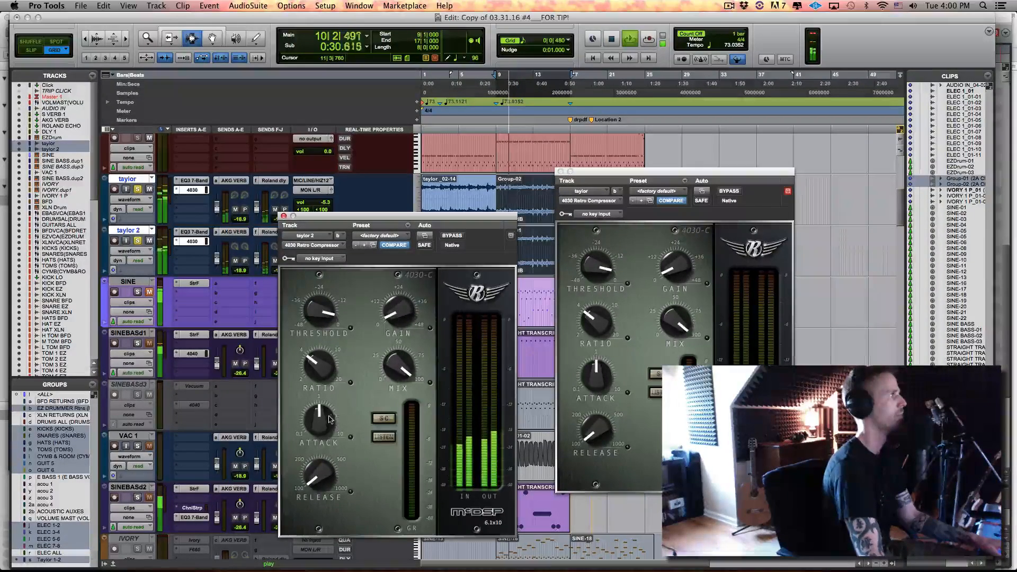
pyautogui.press('space')
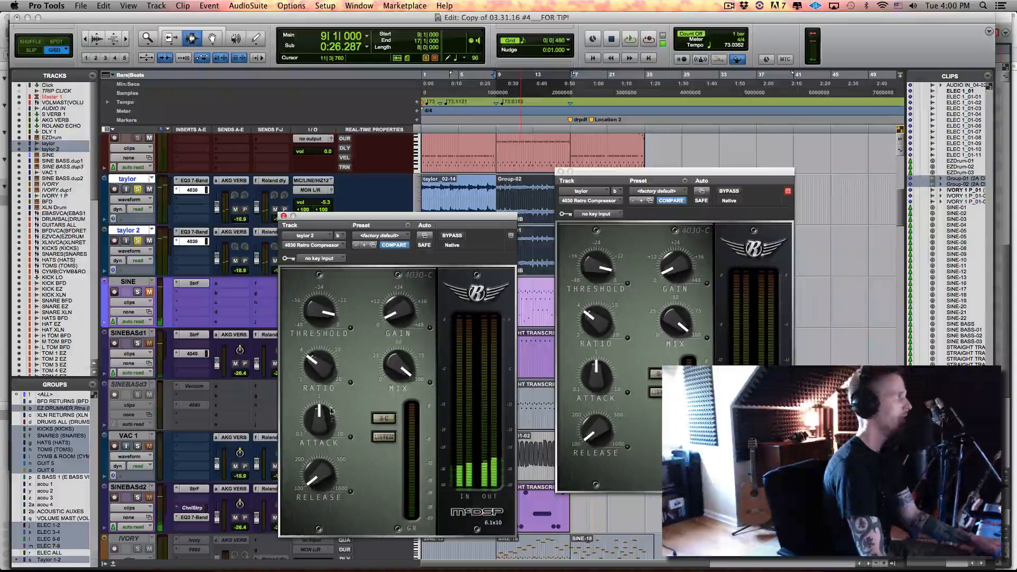
# Open taylor 2's EQ3 7-Band window beside its 4030 Retro Compressor window
pyautogui.click(197, 232)
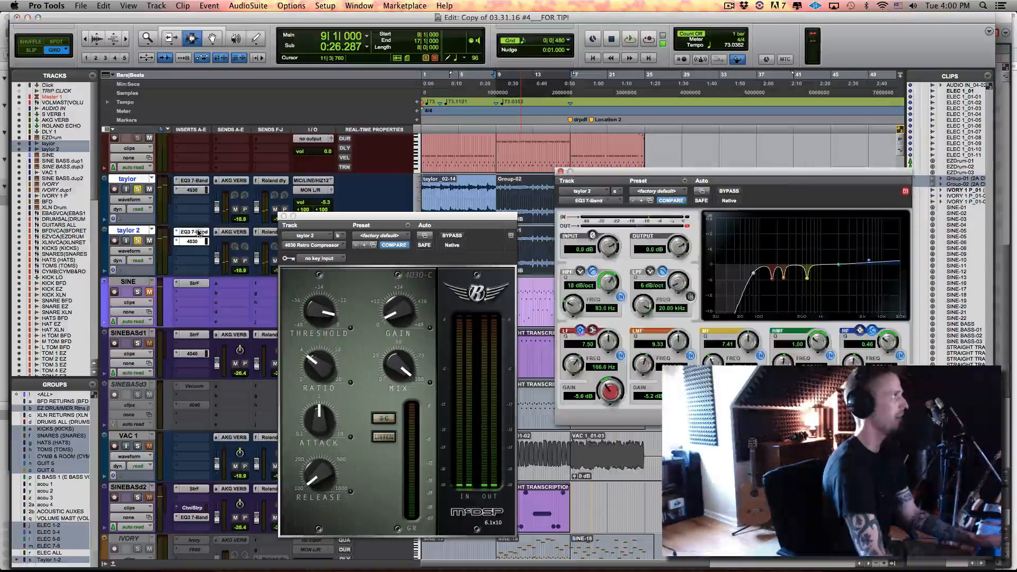
pyautogui.click(193, 243)
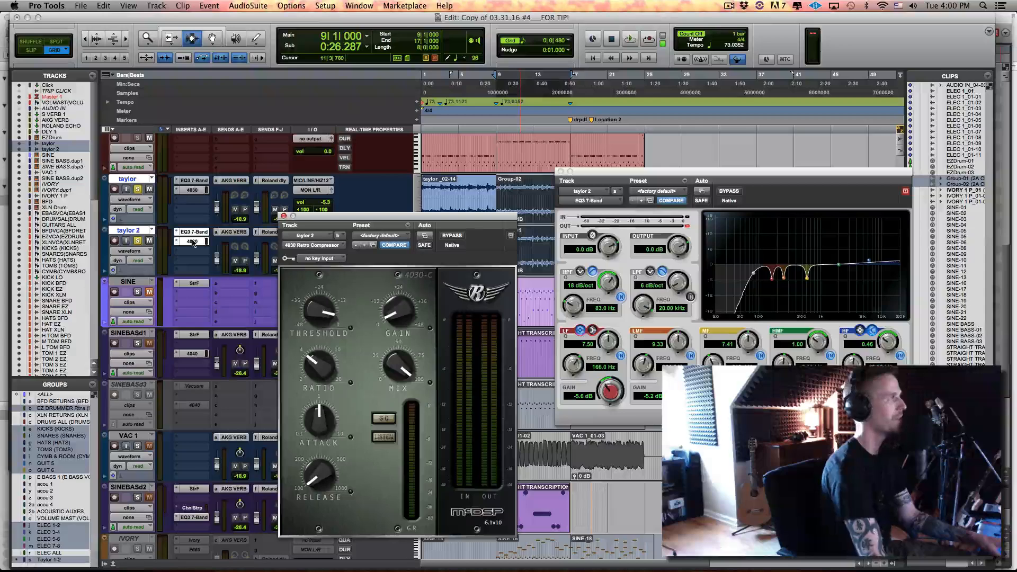